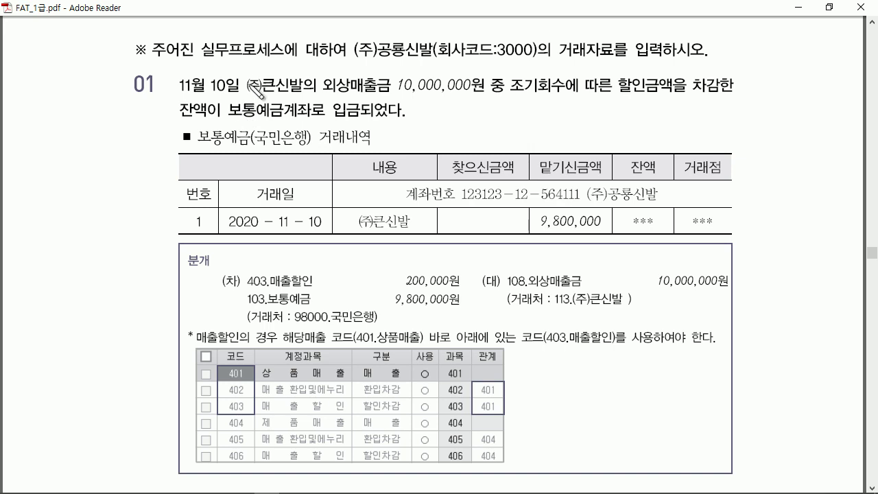
Review the 10 November receivable collection problem, marking its date, receivable and deposit amounts, the 200,000 discount, and the journal entry accounts
mouse_move(206, 94)
left_mouse_down()
mouse_move(194, 75)
mouse_move(236, 82)
left_mouse_up()
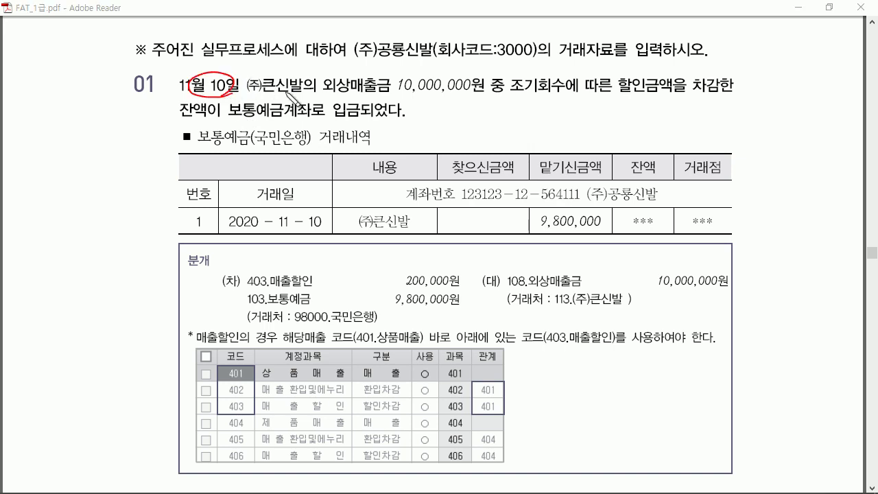
left_click_drag(341, 96, 436, 97)
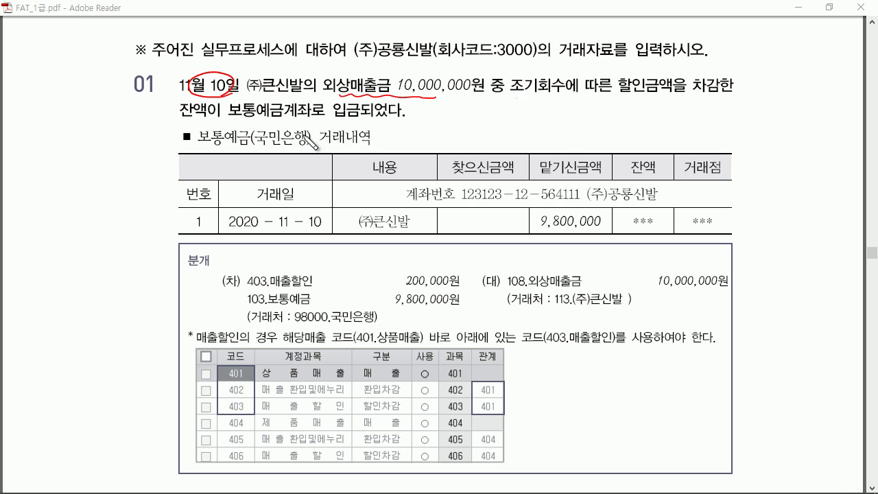
mouse_move(572, 233)
left_mouse_down()
mouse_move(589, 216)
mouse_move(573, 234)
left_mouse_up()
left_click_drag(534, 127, 515, 171)
mouse_move(493, 110)
left_mouse_down()
mouse_move(533, 129)
mouse_move(588, 124)
left_mouse_up()
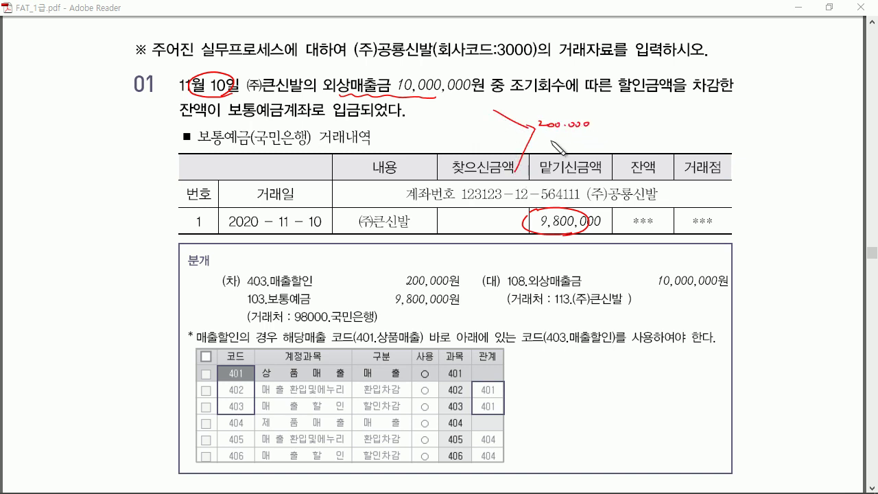
left_click_drag(472, 273, 472, 299)
left_click_drag(251, 288, 293, 288)
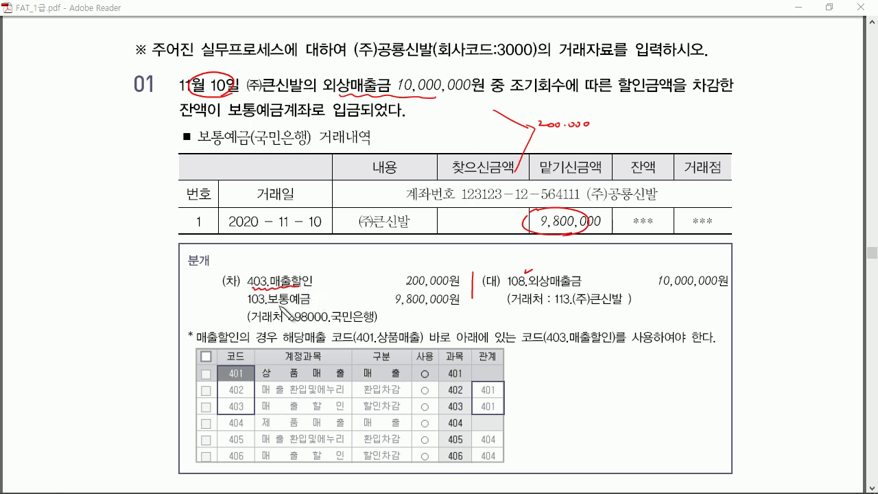
left_click_drag(262, 305, 310, 306)
key("Escape")
Switch to the accounting program, open 일반전표입력 (general voucher entry), and set the voucher date to month 11, day 10
mouse_move(240, 482)
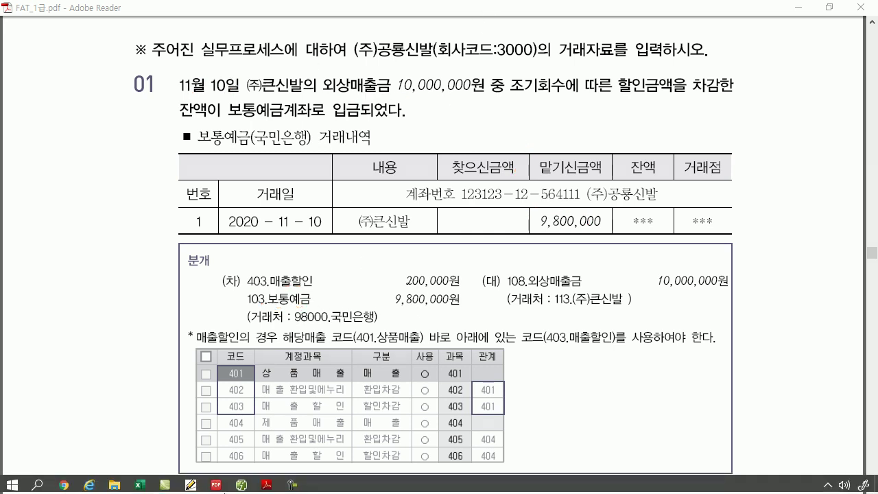
left_click(240, 482)
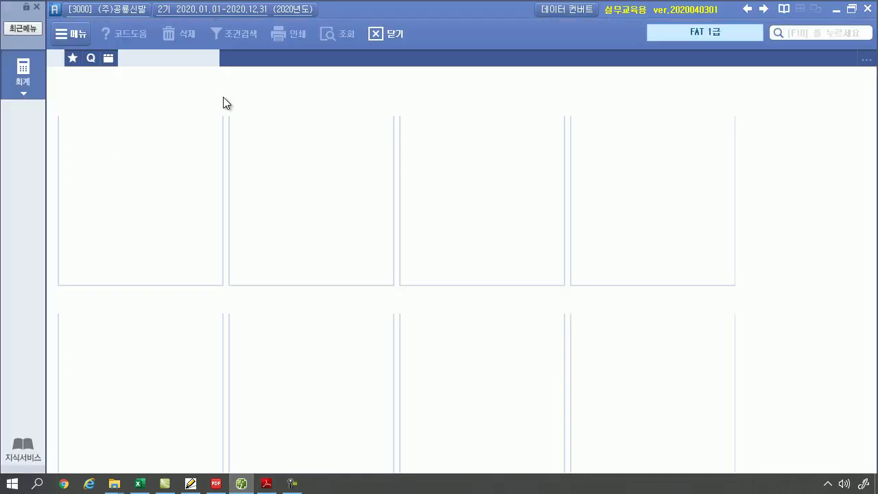
left_click(280, 121)
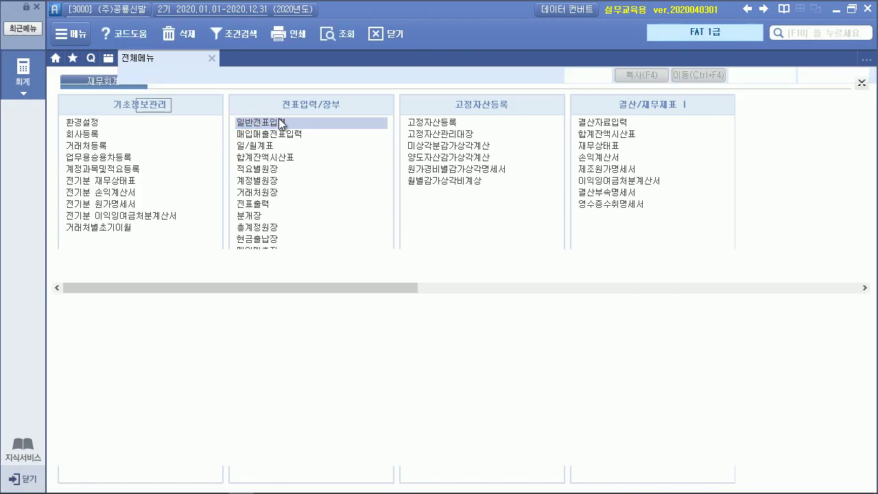
type("11")
key("Return")
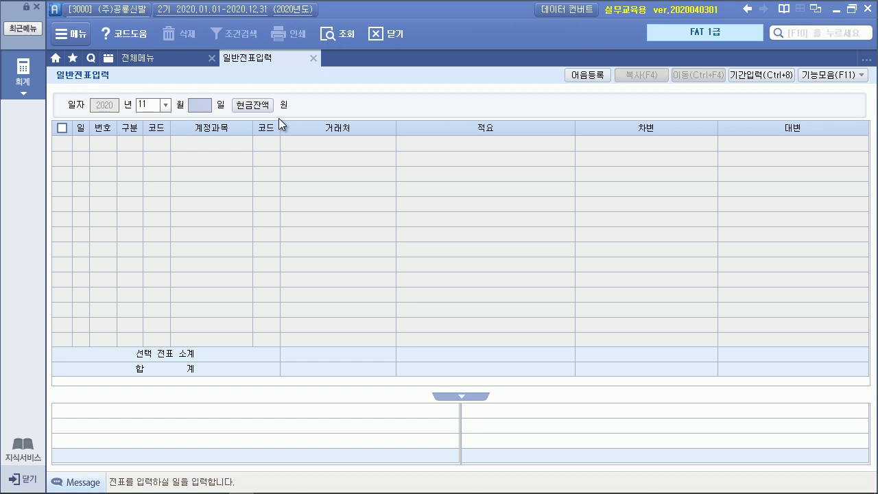
type("10")
key("Return")
Enter a credit line for account 108 외상매출금 with customer (주)큰신발 and amount 10,000,000
type("4")
key("Return")
type("외상")
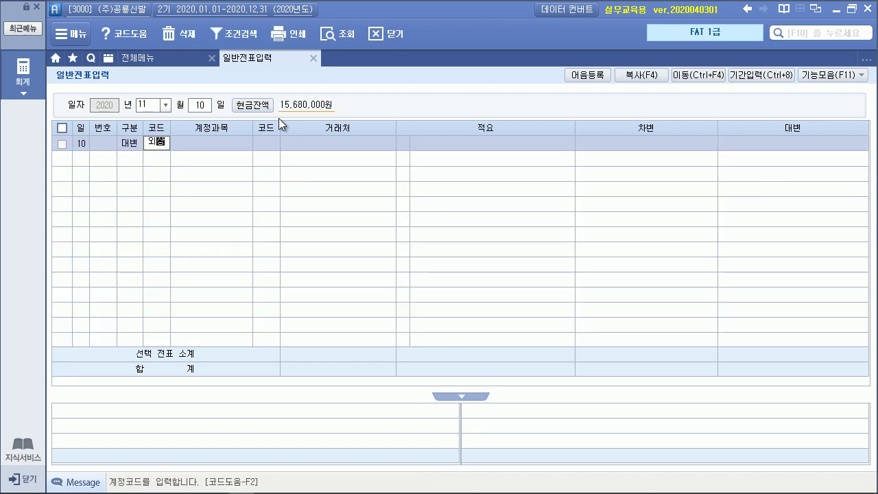
key("Return")
key("Return")
type("ㅋ")
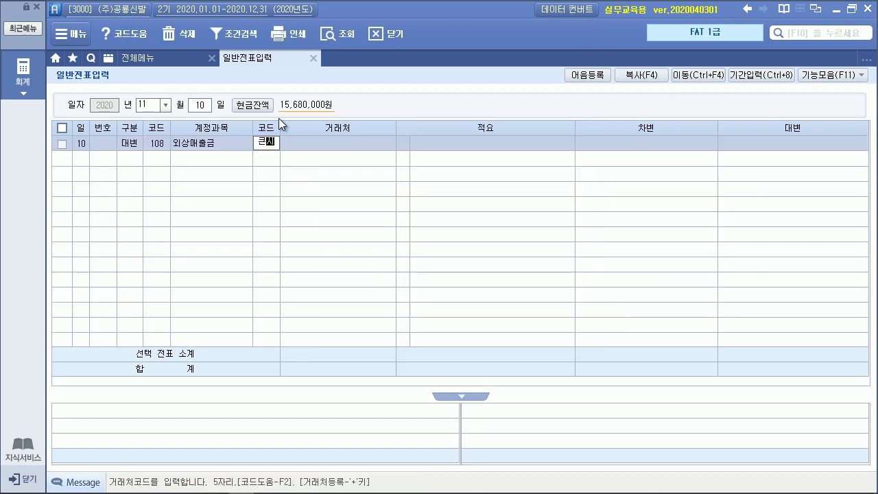
key("Return")
key("Return")
type("10")
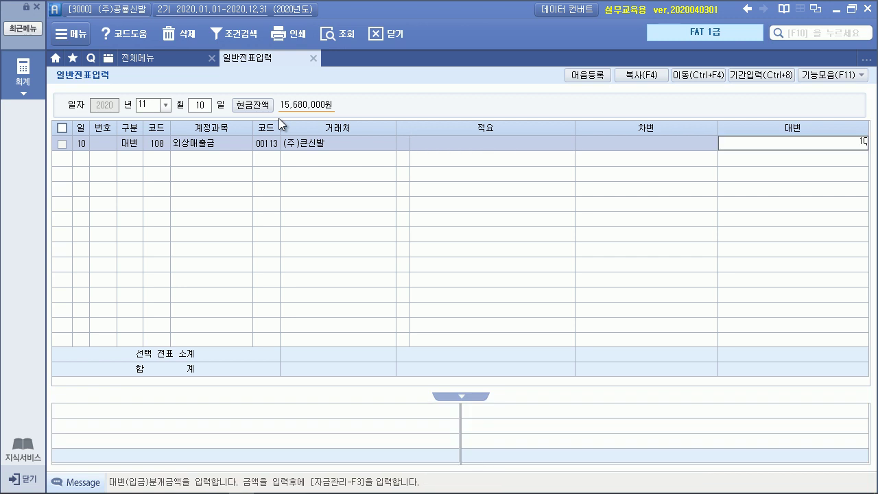
key("Return")
Add a debit line for account 103 보통예금 with 국민은행 (98000) as counterparty and amount 9,800,000
type("3")
key("Return")
type("103")
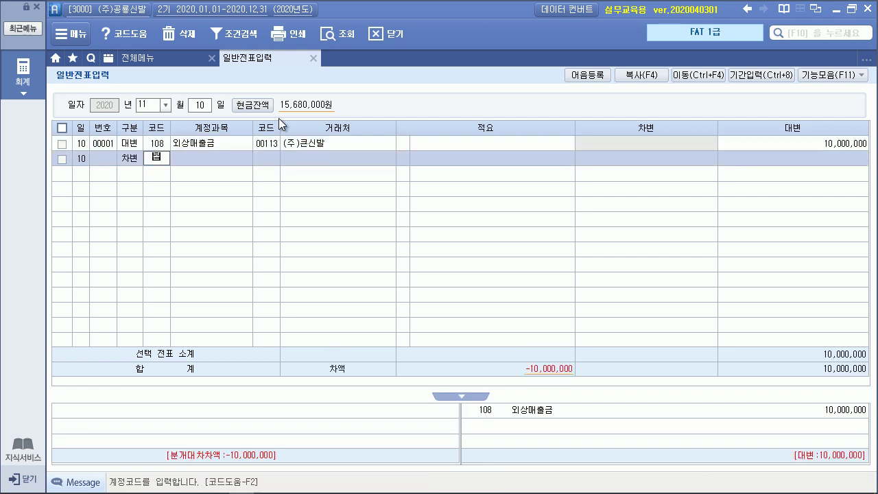
key("Return")
type("ㄱ")
key("Return")
key("Down")
key("Return")
key("Return")
type("95")
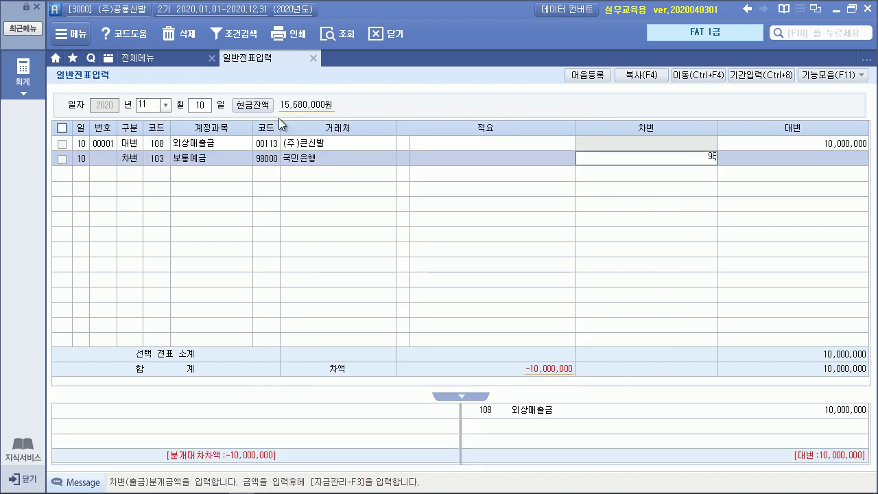
key("Return")
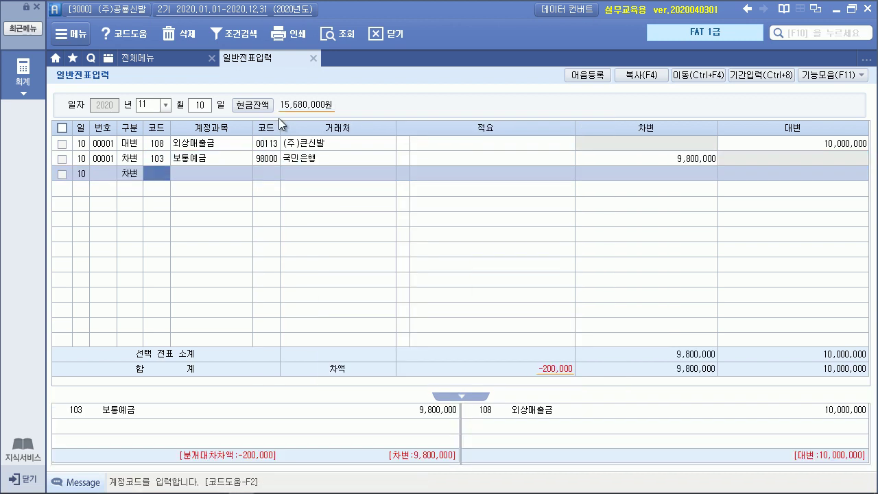
Look up the 매출할인 accounts in the account code help, compare the listed codes, and close it without choosing one
type("ㅂ")
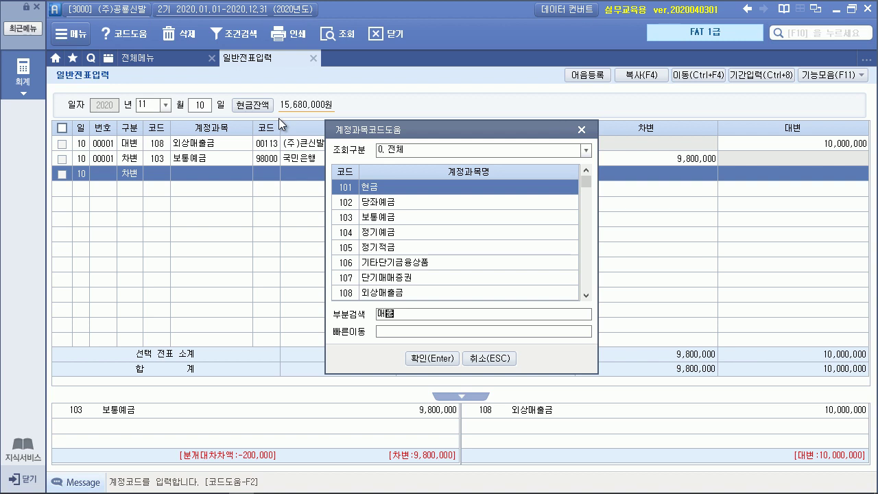
key("Return")
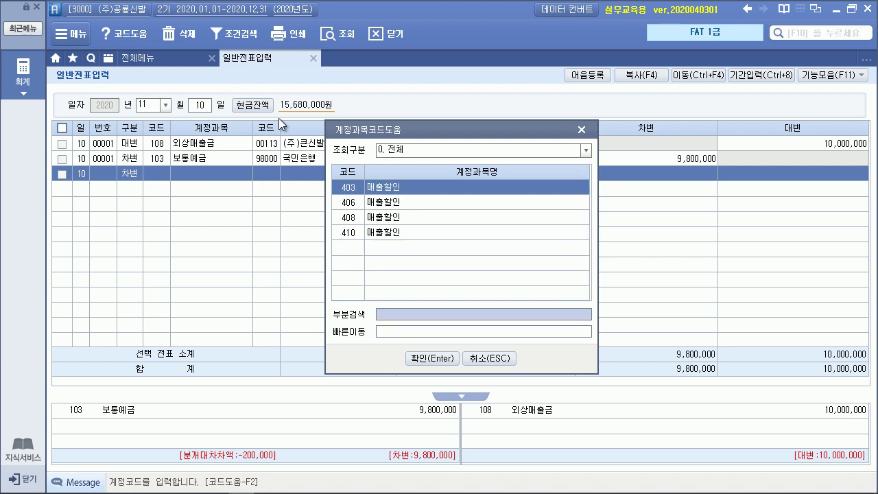
left_click(340, 201)
left_click(352, 216)
left_click(351, 233)
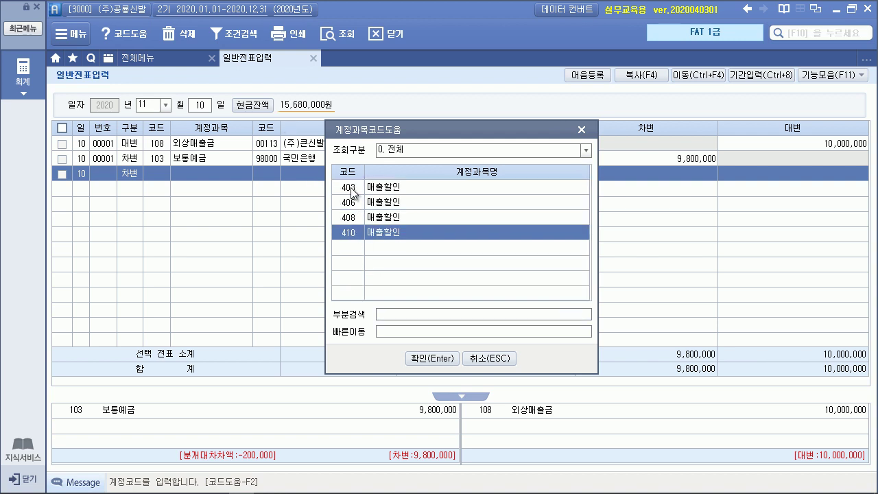
left_click(349, 188)
left_click(581, 129)
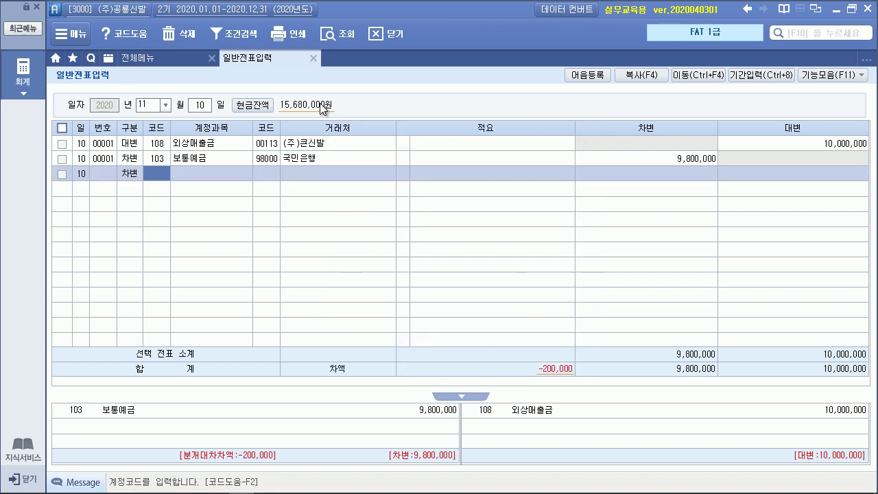
Open 계정과목및적요등록 (account registration) and list the 재고자산 accounts under 유동자산
left_click(169, 59)
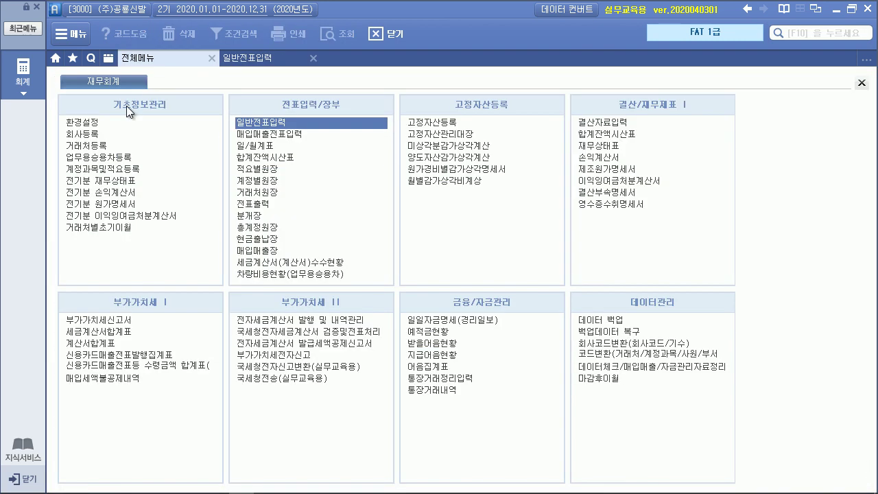
left_click(130, 171)
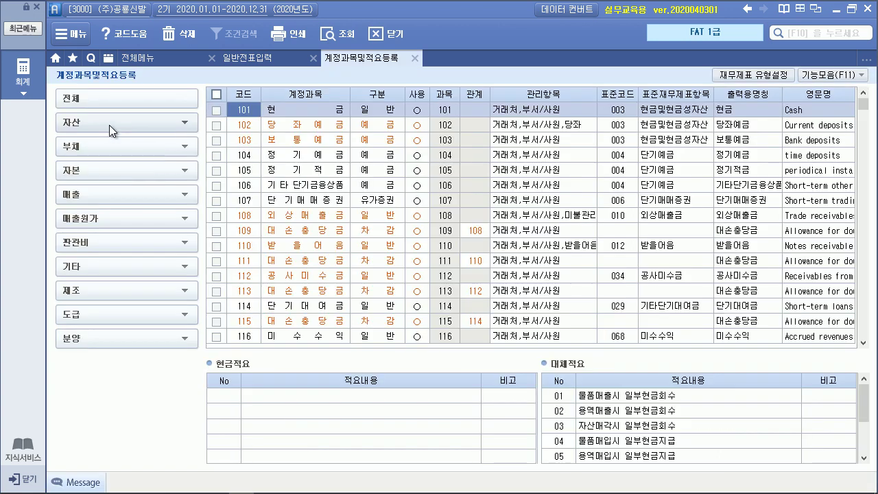
left_click(109, 125)
left_click(113, 147)
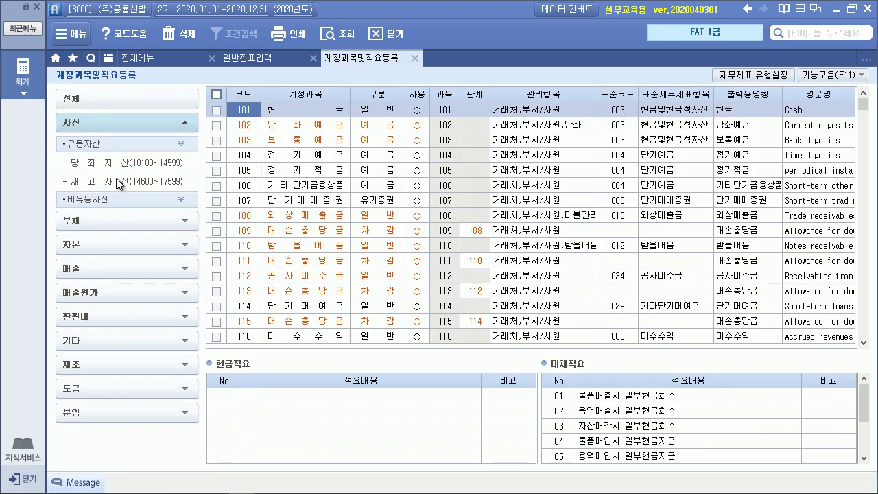
left_click(123, 182)
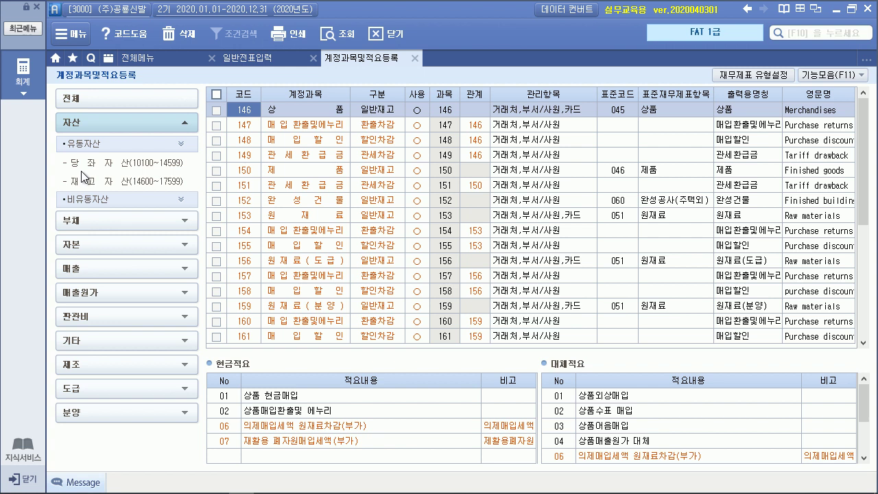
Examine how purchase return and discount accounts 147 and 148 relate to 146 상품, then clear the markings
left_click(260, 111)
mouse_move(313, 132)
left_mouse_down()
mouse_move(351, 132)
mouse_move(343, 146)
mouse_move(396, 128)
mouse_move(396, 144)
left_mouse_up()
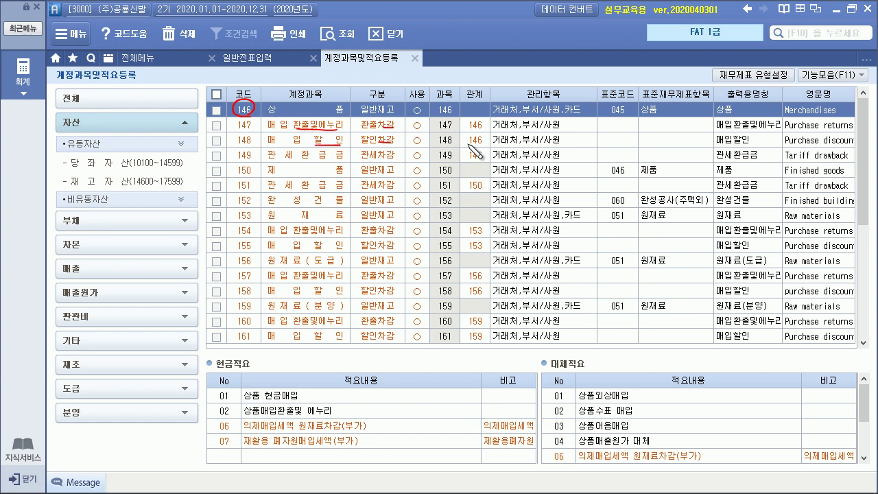
left_click_drag(478, 146, 480, 146)
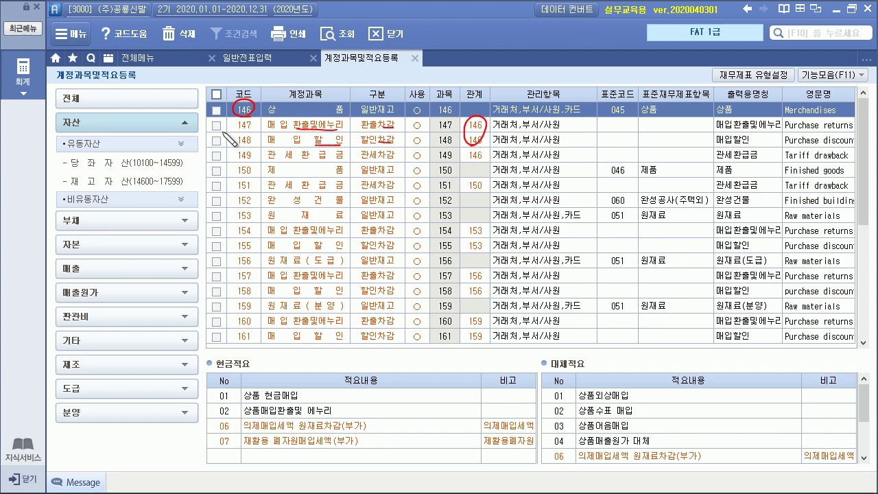
left_click_drag(255, 118, 251, 145)
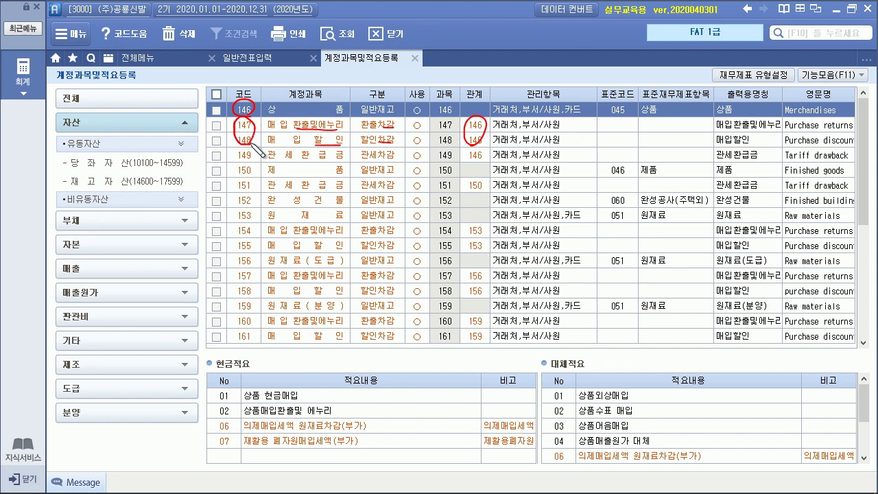
mouse_move(240, 113)
left_mouse_down()
mouse_move(223, 129)
mouse_move(233, 148)
left_mouse_up()
key("Escape")
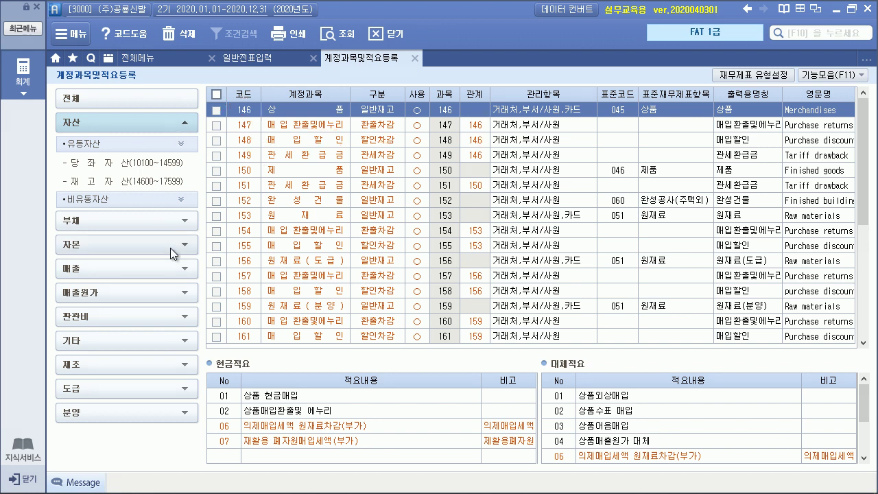
List the 매출 accounts (40100~42099) and examine how return and discount accounts 402 and 403 relate to 401 상품매출
left_click(147, 268)
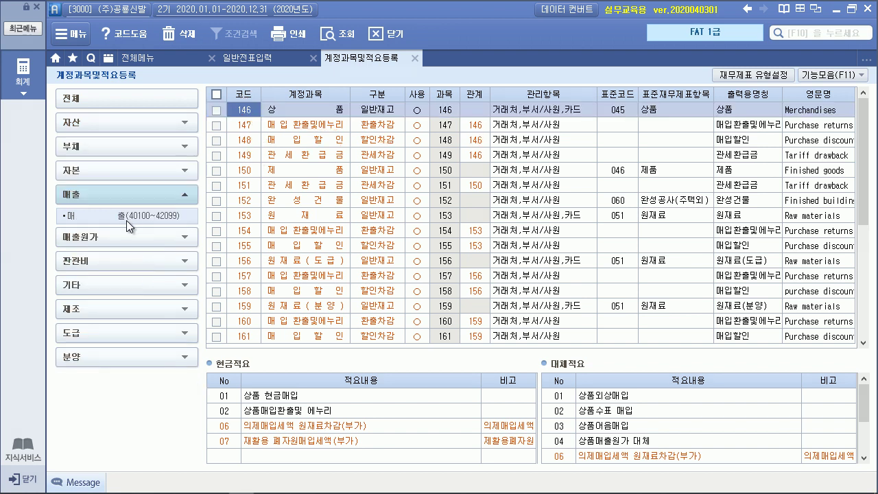
left_click(126, 220)
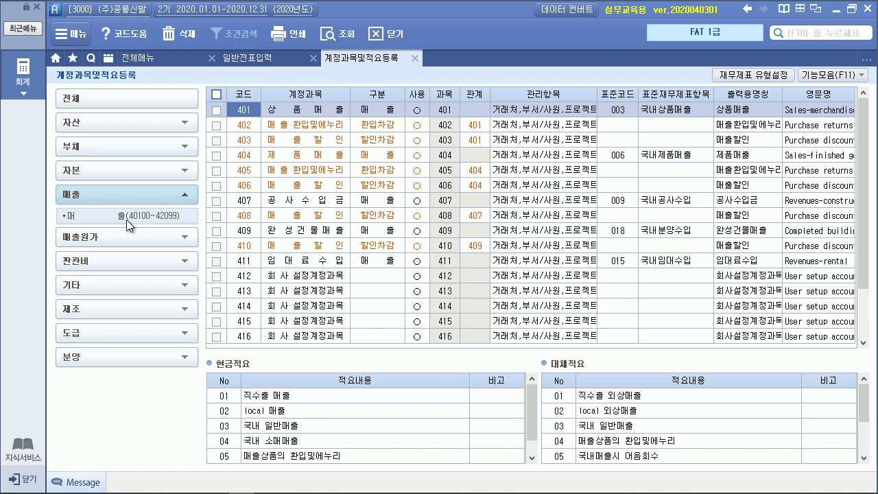
left_click(252, 114)
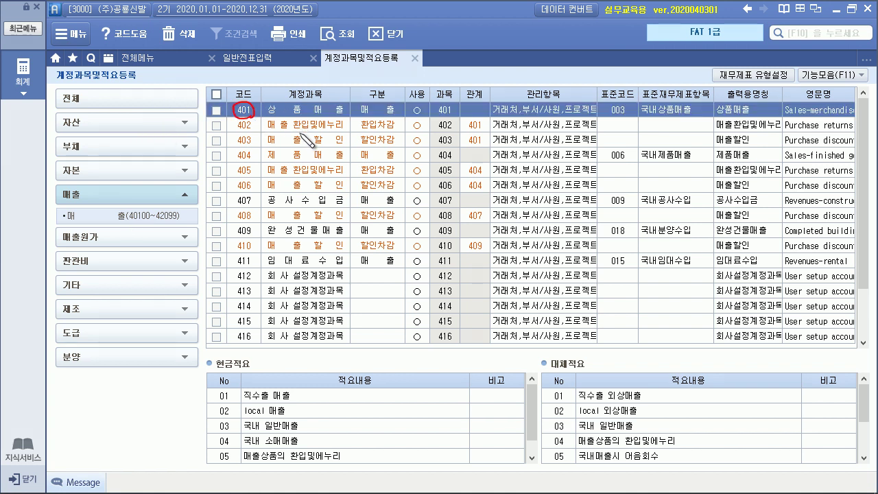
mouse_move(297, 129)
left_mouse_down()
mouse_move(343, 128)
mouse_move(336, 145)
left_mouse_up()
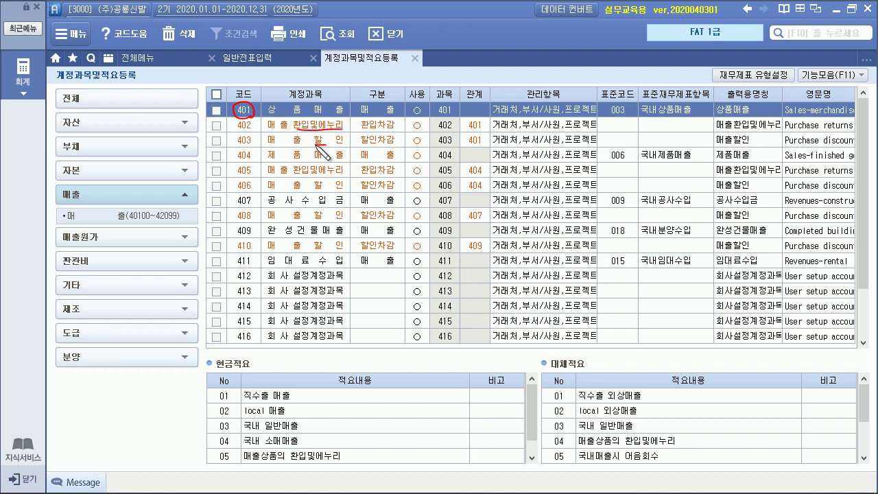
left_click_drag(468, 146, 482, 144)
left_click_drag(245, 116, 246, 143)
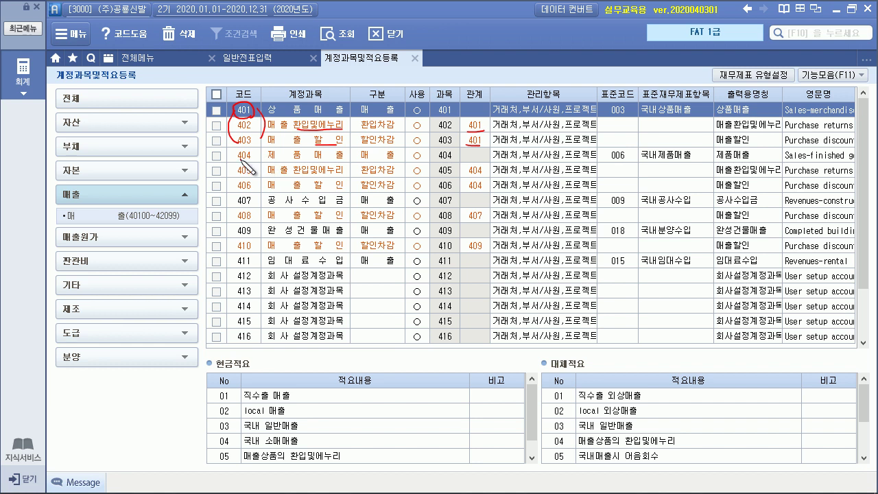
Examine how accounts 405 and 406 relate to 404 제품매출, compare them with 403, and clear the markings
left_click_drag(245, 162, 244, 162)
mouse_move(299, 175)
left_mouse_down()
mouse_move(333, 173)
mouse_move(343, 186)
left_mouse_up()
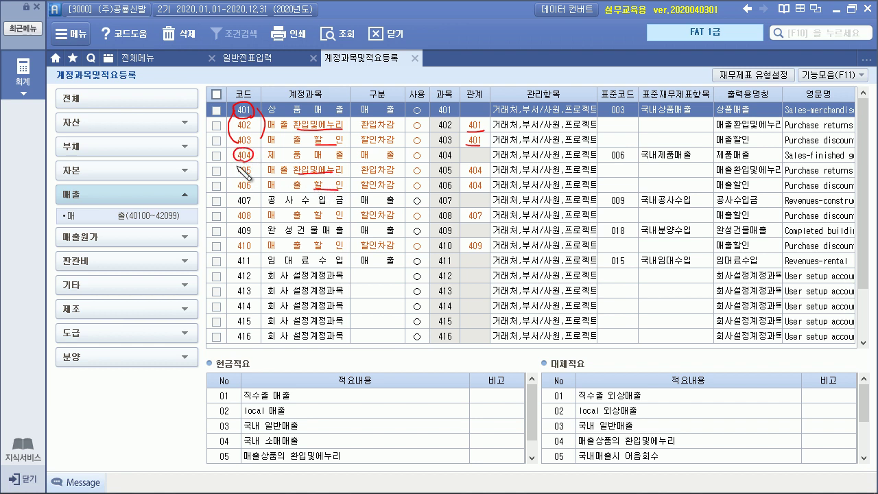
mouse_move(483, 172)
left_mouse_down()
mouse_move(465, 173)
mouse_move(455, 188)
left_mouse_up()
left_click_drag(229, 180, 228, 190)
mouse_move(252, 157)
left_mouse_down()
mouse_move(305, 172)
mouse_move(253, 187)
left_mouse_up()
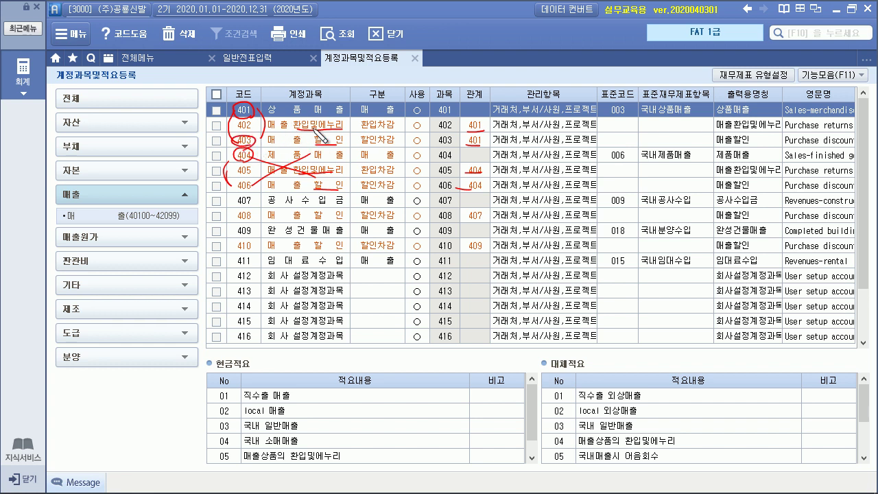
key("Escape")
Return to the 10 November voucher and add a debit line for account 403 매출할인, leaving the counterparty blank, with amount 200,000
left_click(266, 57)
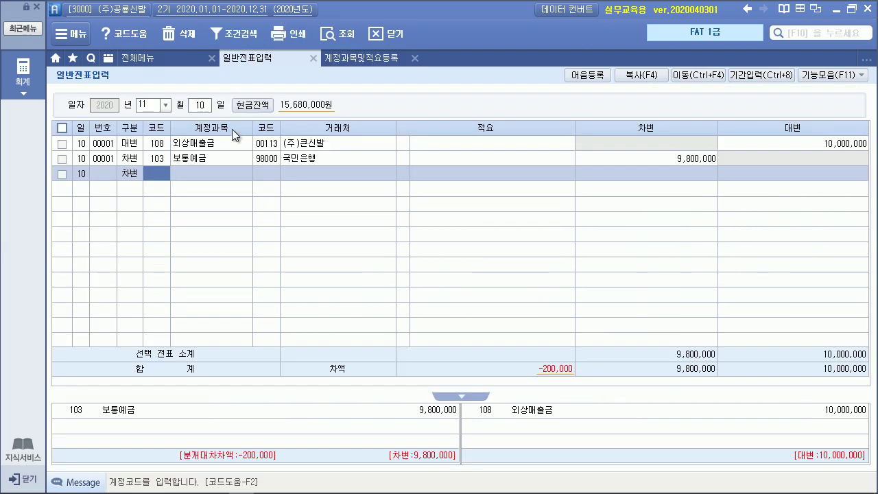
type("403")
key("Return")
key("Return")
key("Return")
type("200000")
key("Return")
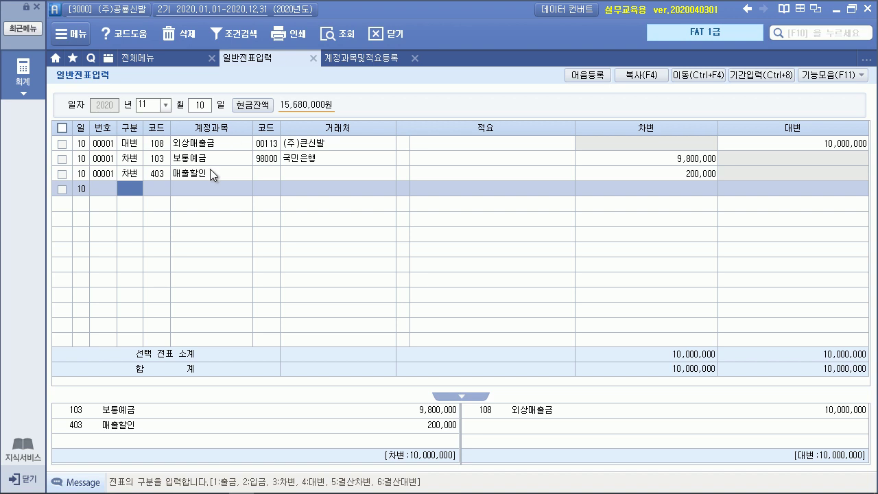
Open 결산자료입력 for January through December 2020 and accept the 매출원가 및 경비선택 settings without adding a cost code
key("Up")
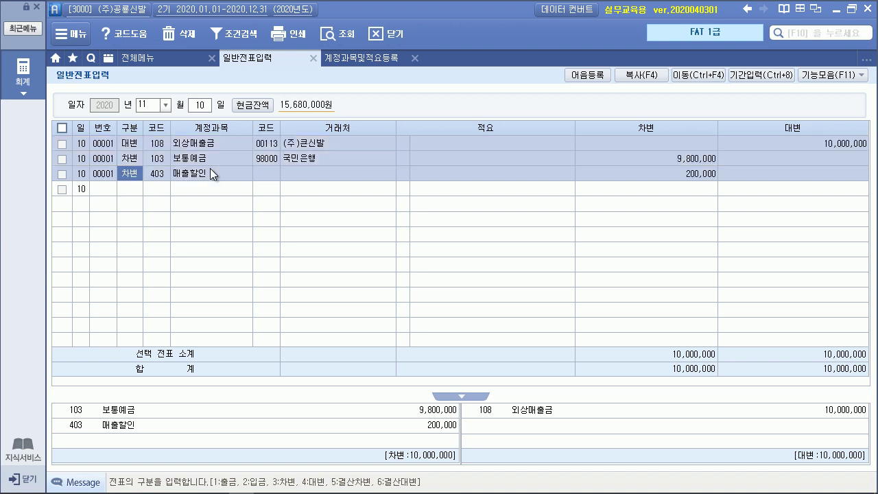
left_click(169, 55)
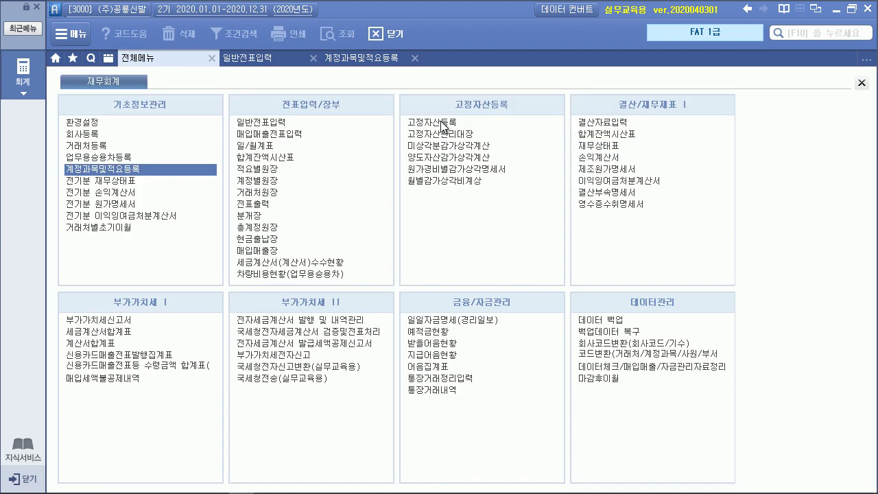
left_click(595, 120)
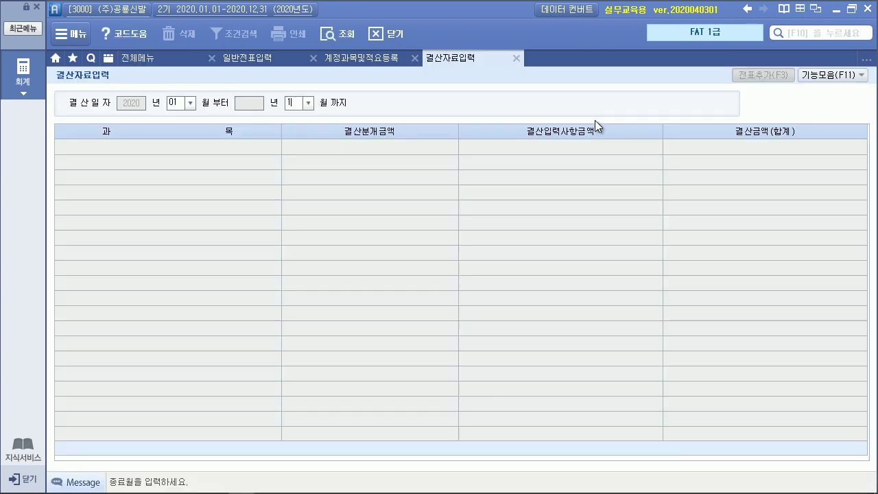
type("2")
key("Return")
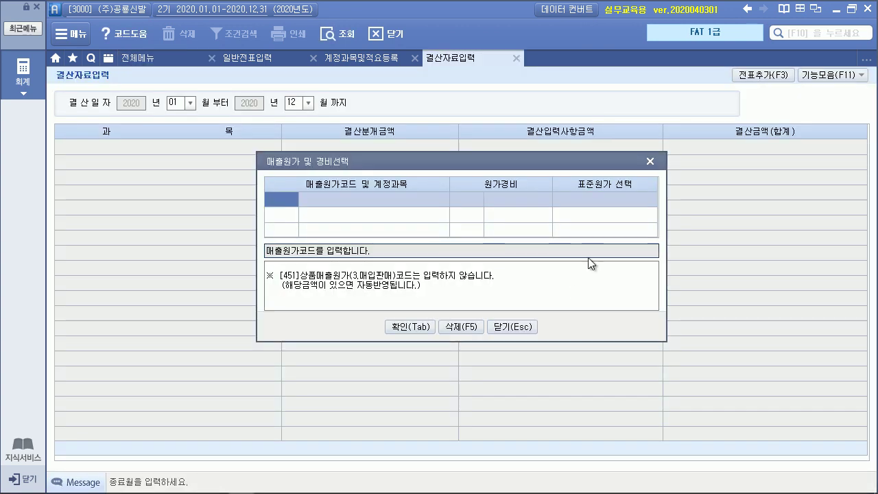
left_click(419, 330)
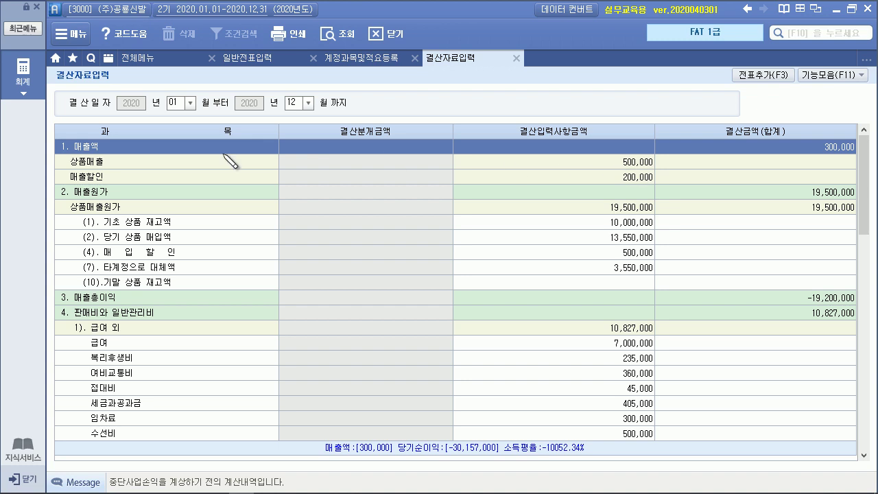
Examine how 매출할인 is deducted within 매출액, clear the markings, and close 결산자료입력 and 계정과목및적요등록
left_click_drag(110, 173, 120, 169)
left_click_drag(608, 175, 618, 178)
mouse_move(837, 156)
left_mouse_down()
mouse_move(821, 162)
mouse_move(836, 158)
left_mouse_up()
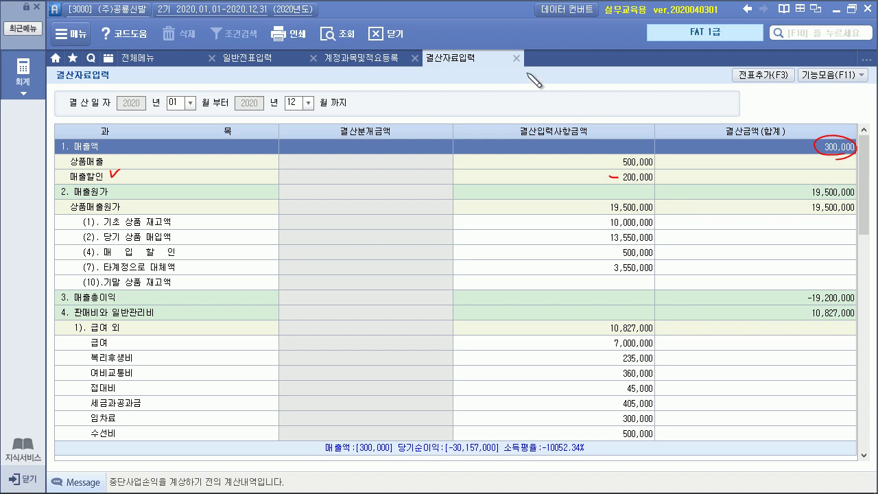
key("e")
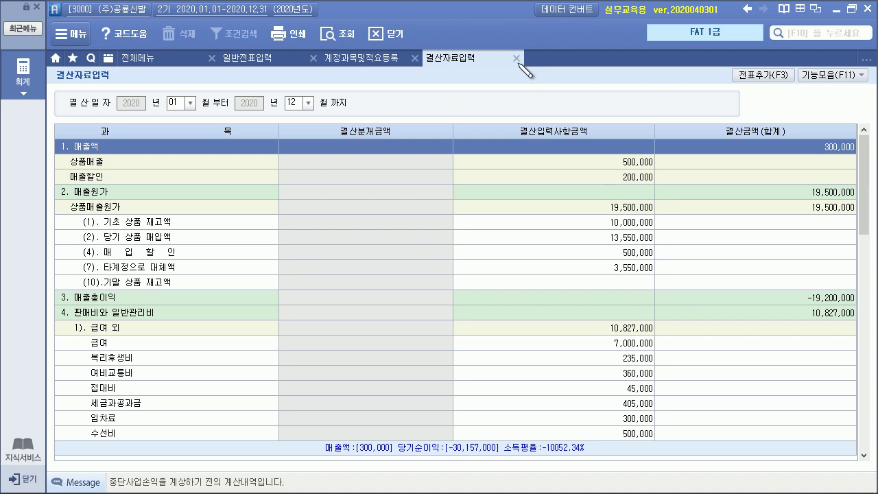
left_click(515, 58)
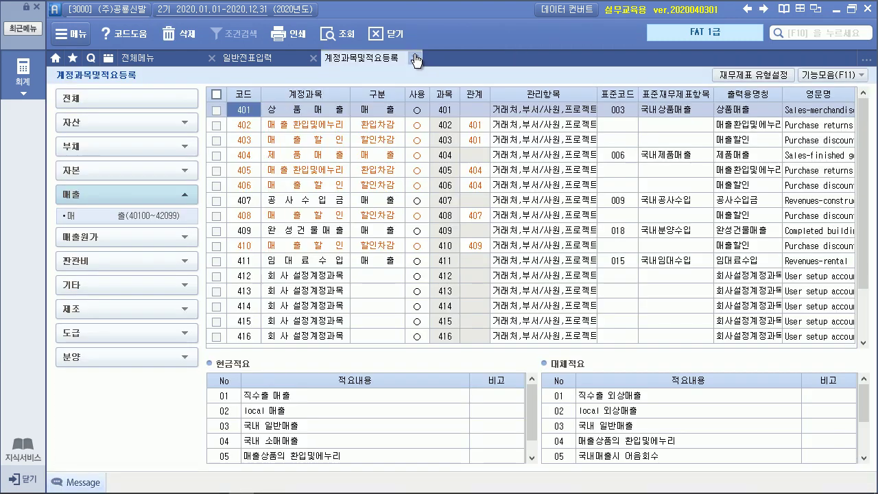
left_click(414, 58)
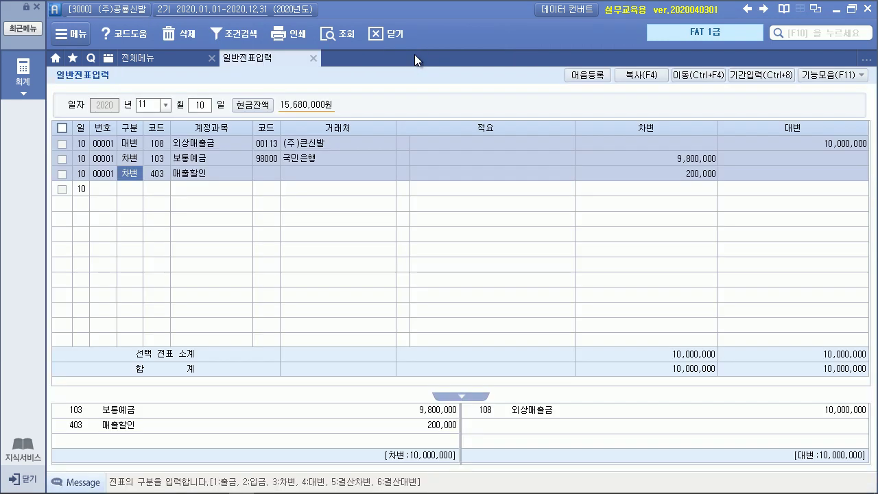
Switch to FAT_1급.pdf and examine problem 02's date, payment method, amount and journal entry, then clear the markings
key("alt+Tab")
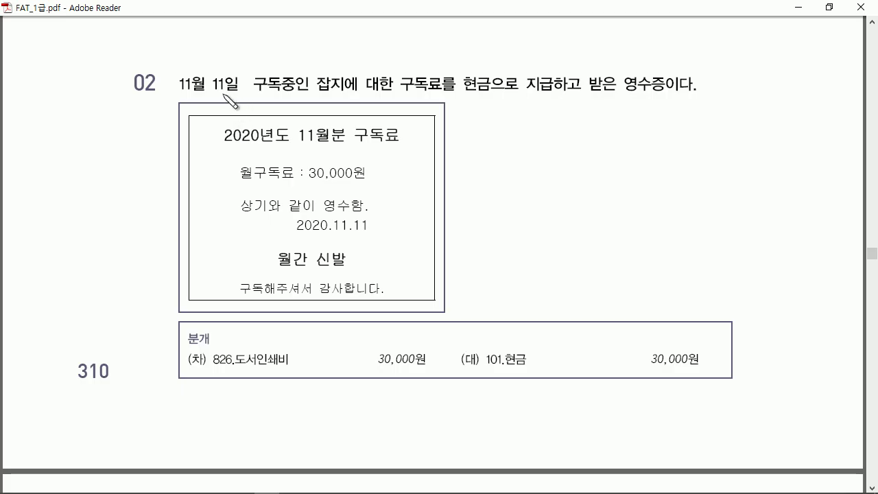
mouse_move(228, 93)
left_mouse_down()
mouse_move(202, 96)
mouse_move(237, 81)
left_mouse_up()
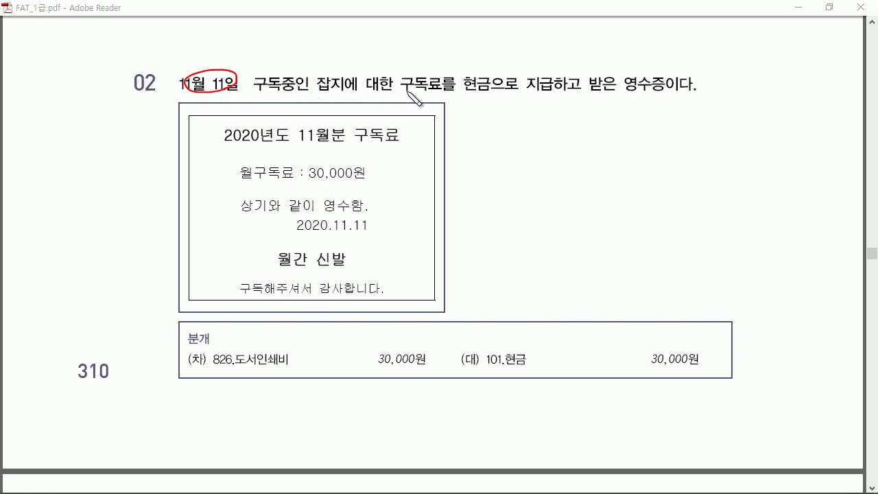
left_click_drag(406, 92, 495, 92)
mouse_move(354, 183)
left_mouse_down()
mouse_move(307, 181)
mouse_move(362, 179)
left_mouse_up()
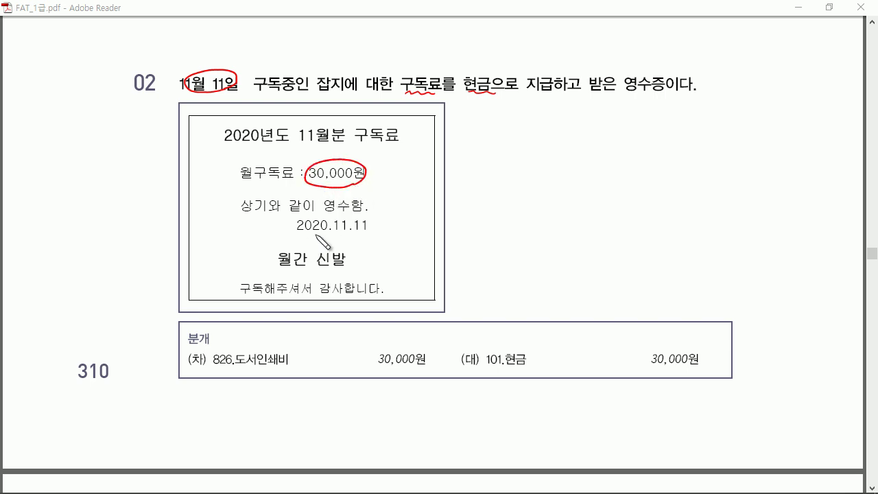
mouse_move(320, 248)
left_mouse_down()
mouse_move(293, 272)
mouse_move(330, 270)
left_mouse_up()
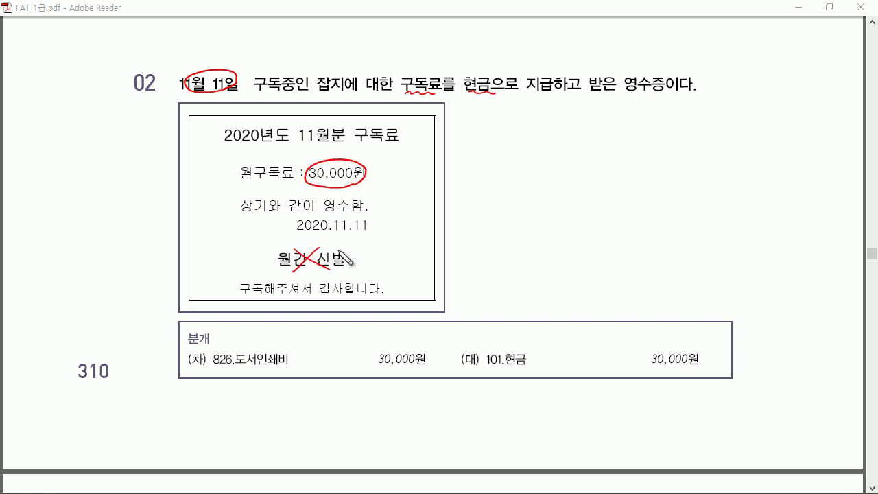
left_click_drag(284, 350, 290, 347)
key("Escape")
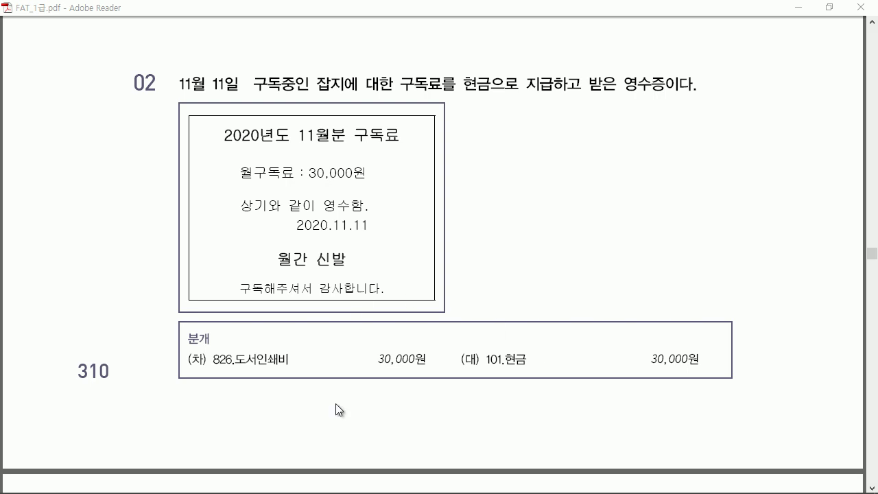
Return to 일반전표입력 and enter an 11 November debit line for 826 도서인쇄비, leaving the counterparty blank, with amount 30,000
mouse_move(299, 484)
left_click(242, 484)
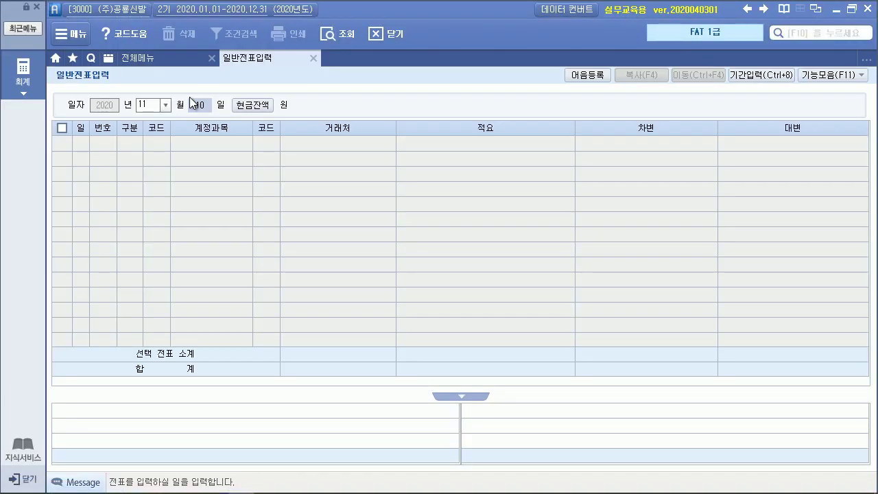
type("11")
key("Return")
type("3")
key("Return")
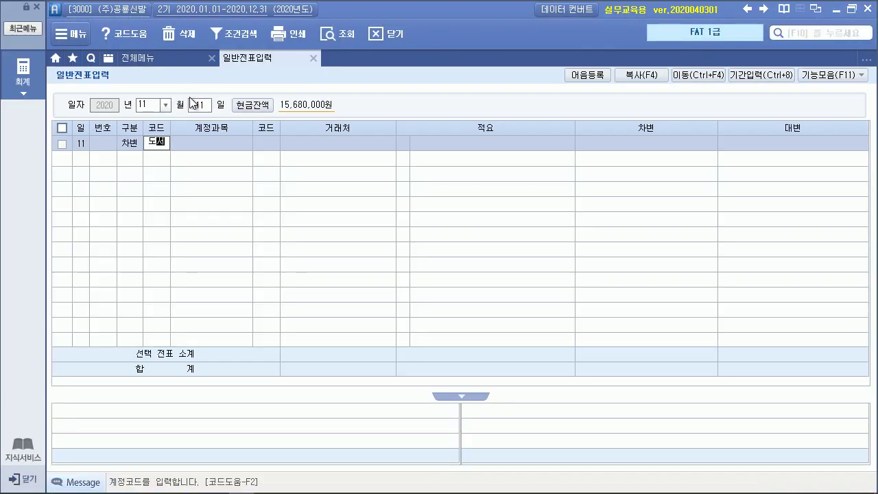
type("도서")
key("Return")
key("Down")
key("Return")
key("Return")
key("Return")
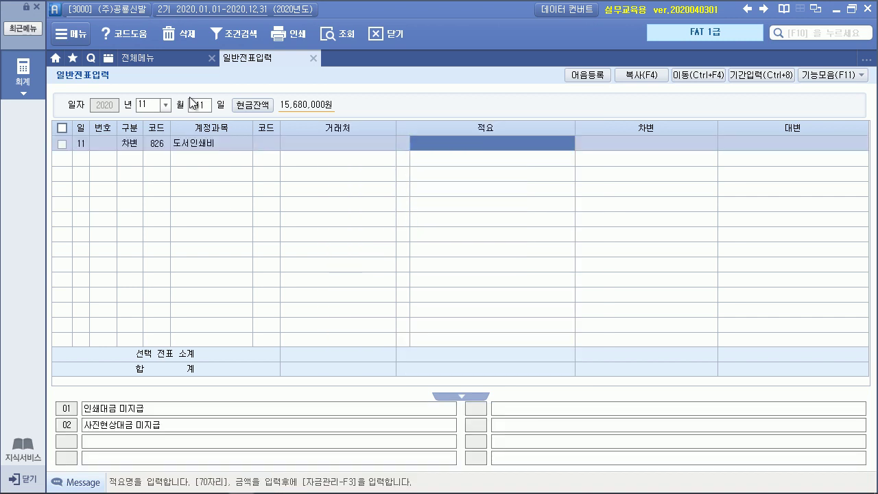
key("Return")
type("300000")
key("Return")
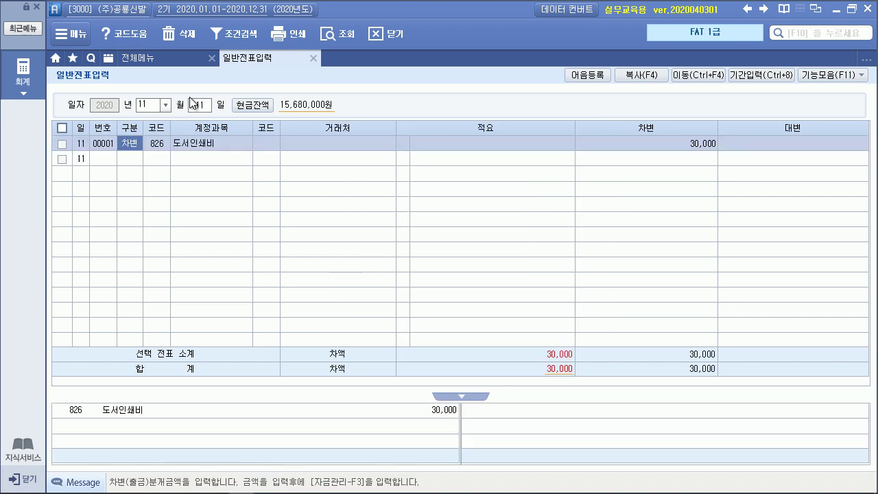
Add a credit line for 101 현금 to the 11 November voucher, leaving the counterparty blank, with amount 30,000
type("4")
key("Return")
type("현ㄱ금")
key("Return")
key("Return")
key("Return")
key("Return")
type("300000")
key("Return")
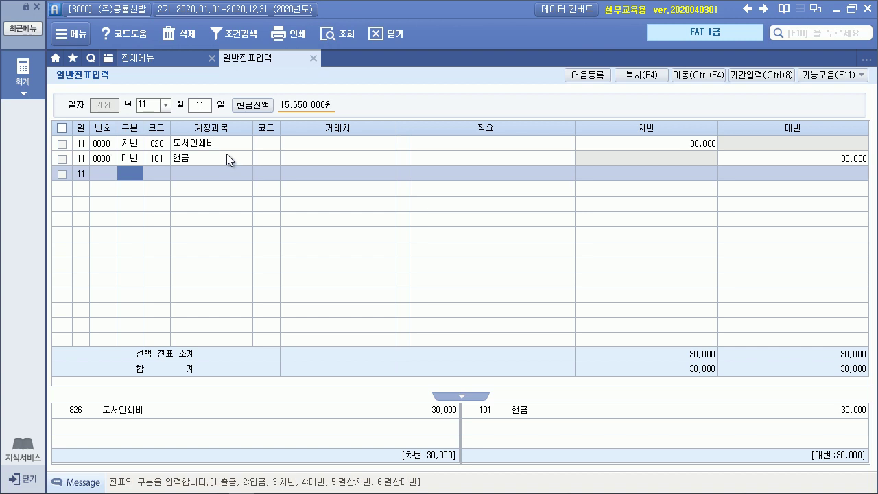
Switch to FAT_1급.pdf and examine problem 03's freight receipt and the account rules for purchase and sales freight, then clear the markings
key("alt+Tab")
mouse_move(224, 90)
left_mouse_down()
mouse_move(196, 102)
mouse_move(237, 86)
mouse_move(645, 87)
left_mouse_up()
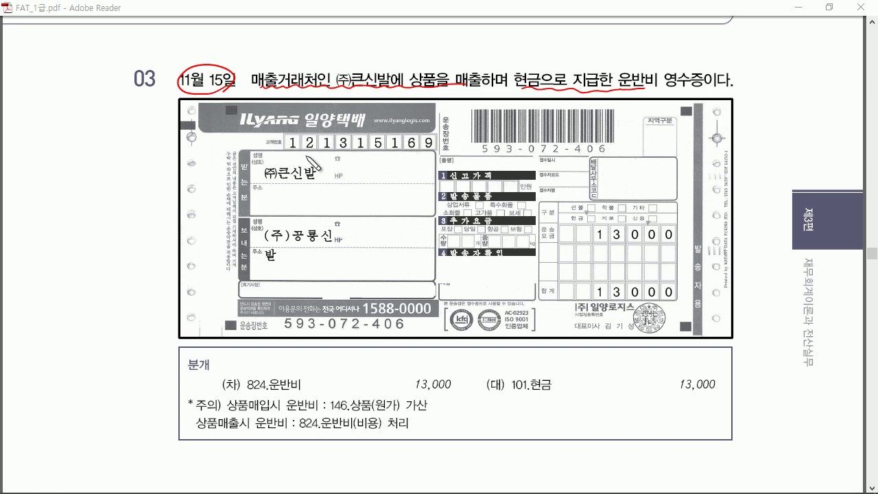
mouse_move(651, 242)
left_mouse_down()
mouse_move(599, 249)
mouse_move(655, 242)
left_mouse_up()
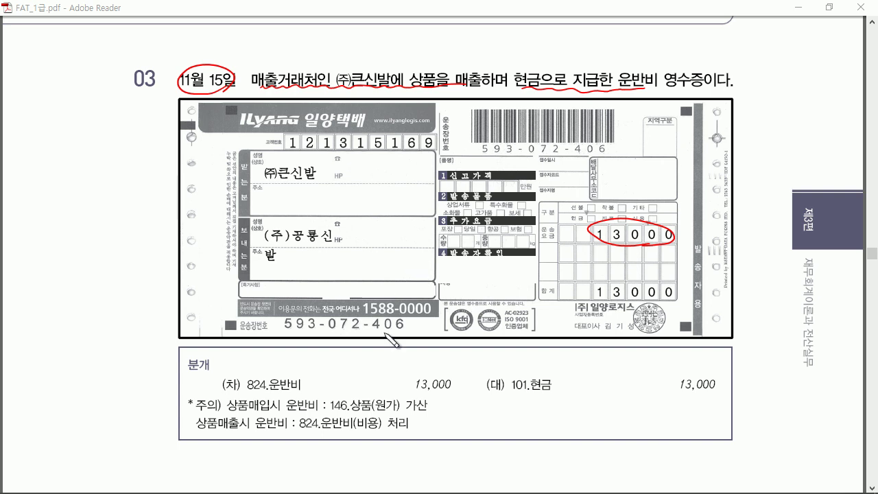
left_click_drag(302, 429, 360, 428)
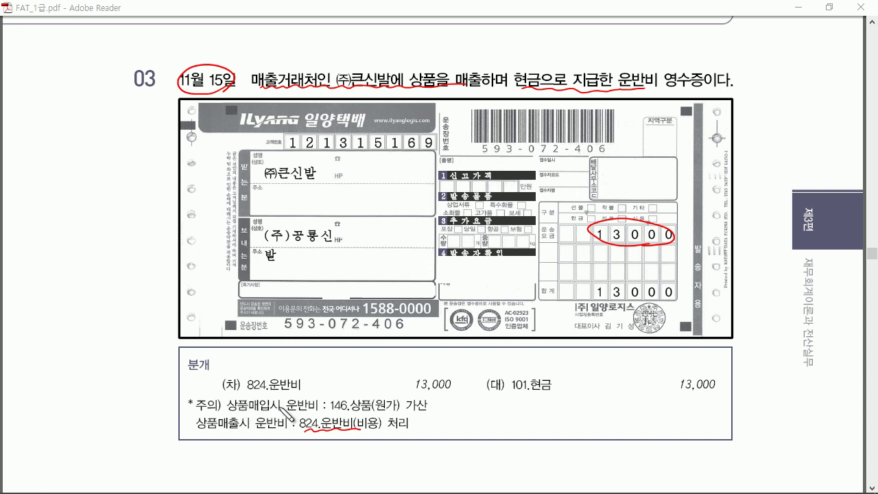
left_click_drag(330, 412, 363, 412)
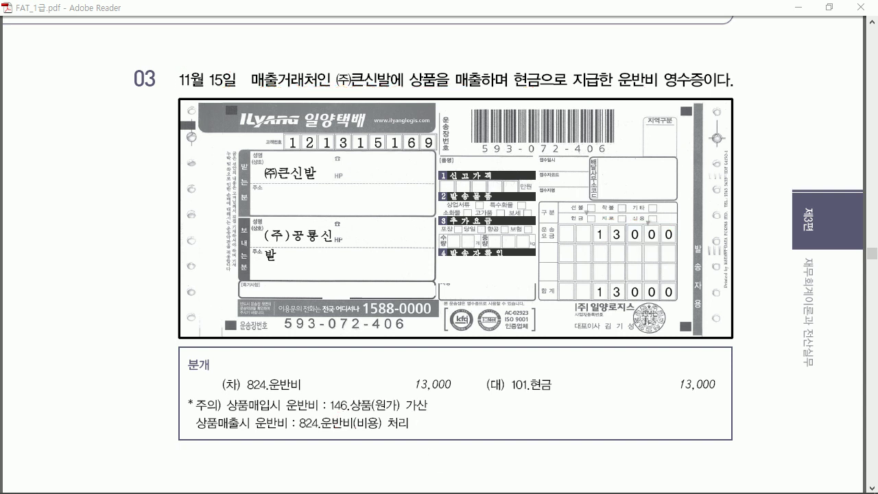
key("Escape")
Return to 일반전표입력 and enter a 15 November debit line for 824 운반비, leaving the counterparty blank, with amount 13,000
mouse_move(541, 493)
left_click(266, 485)
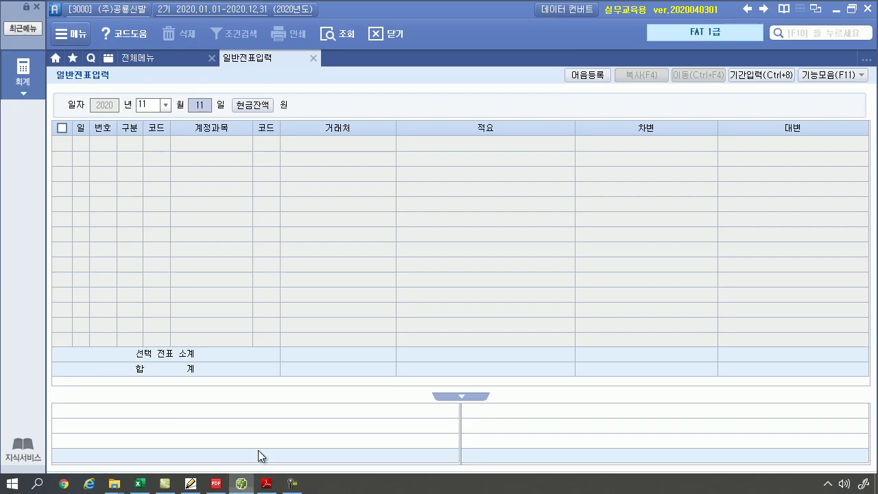
left_click(302, 194)
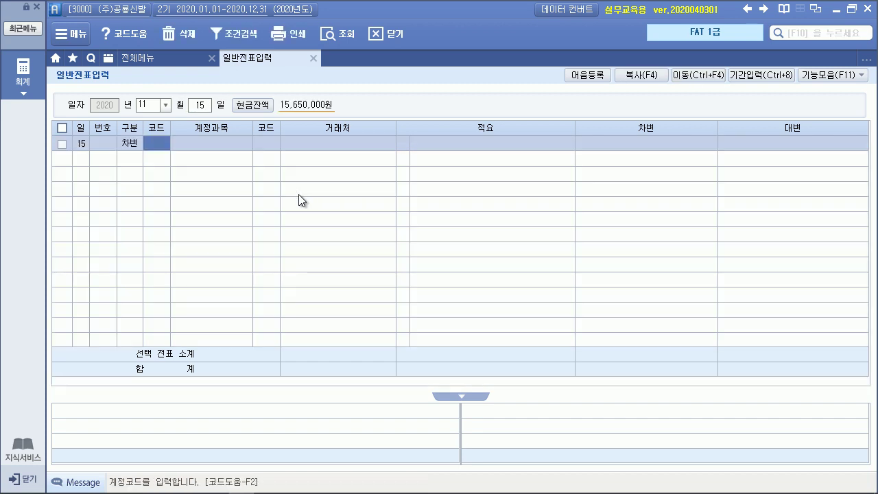
type("운반")
key("Return")
key("Down")
key("Down")
key("Down")
key("Down")
key("Return")
key("Return")
key("Return")
type("13000")
key("Return")
Add a credit line for 101 현금 to the 15 November voucher, leaving the counterparty blank, with amount 13,000
type("4")
key("Return")
type("현ㄱ")
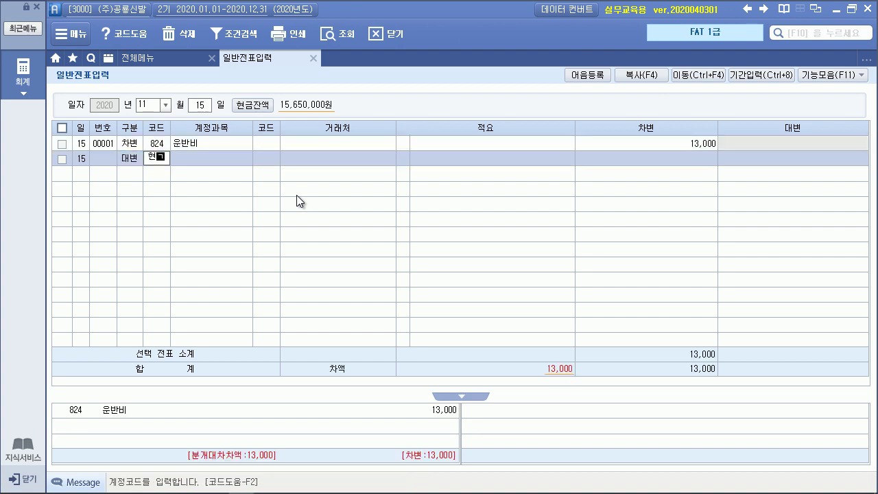
type("금")
key("Return")
key("Down")
key("Down")
key("Up")
key("Up")
key("Return")
key("Return")
key("Return")
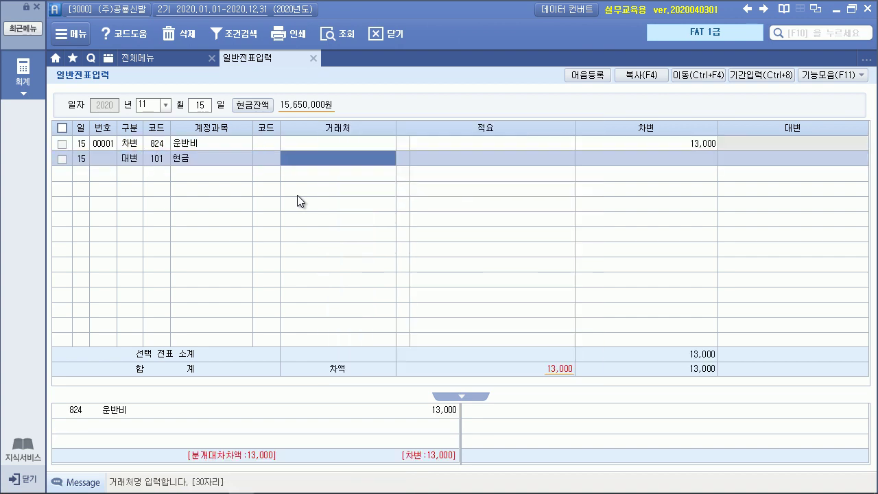
key("Return")
type("13000")
key("Return")
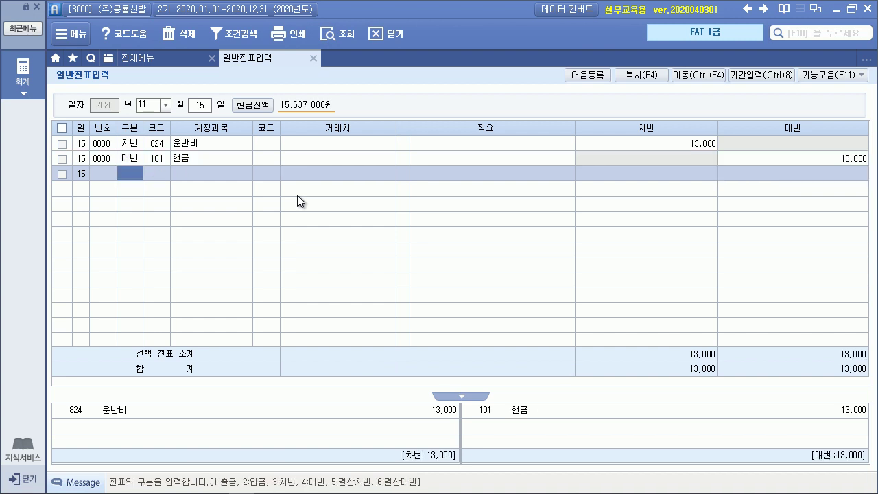
Switch to FAT_1급.pdf and examine problem 04's date, payment terms, quotation total and journal entry, then clear the markings
key("alt+Tab")
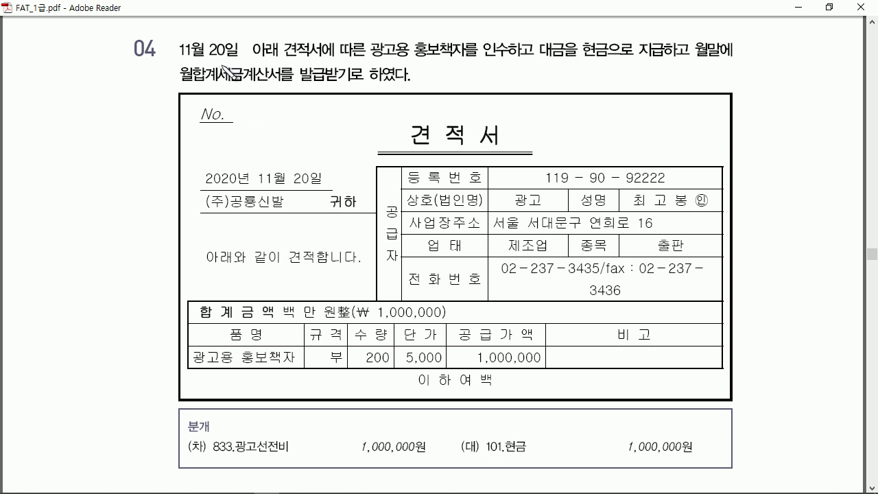
mouse_move(237, 65)
left_mouse_down()
mouse_move(188, 43)
mouse_move(240, 50)
left_mouse_up()
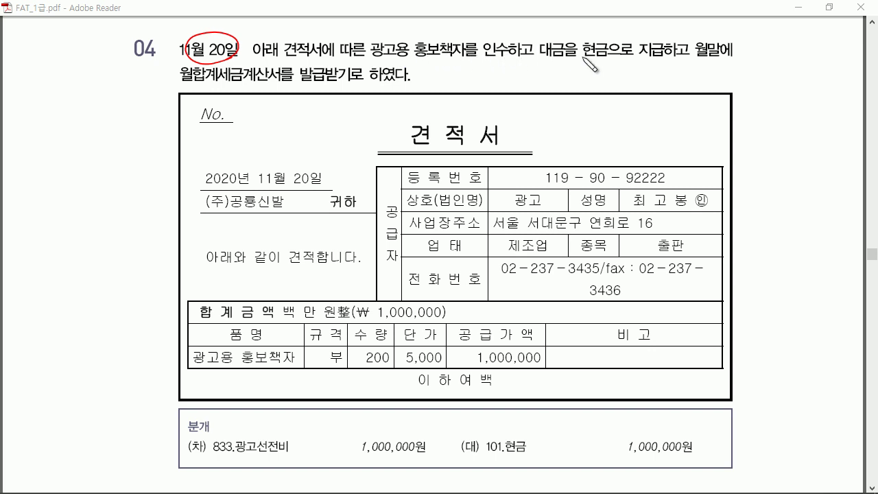
left_click_drag(645, 59, 720, 58)
left_click_drag(194, 74, 279, 74)
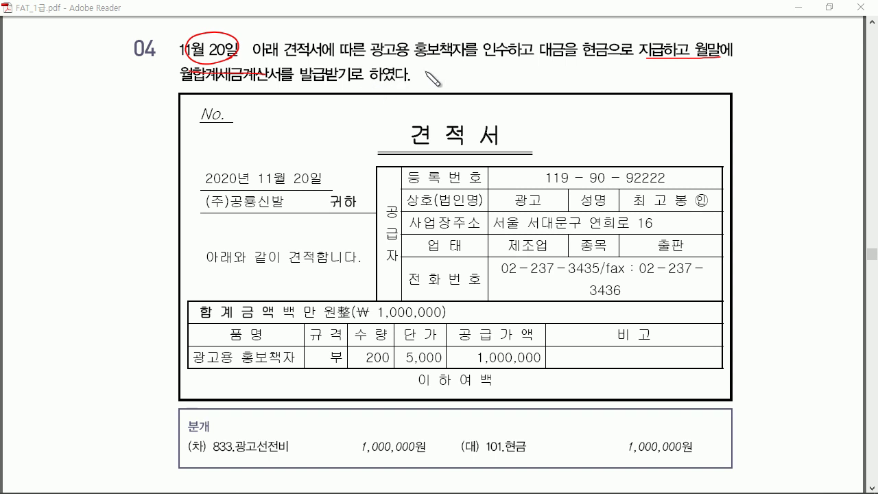
left_click_drag(594, 60, 604, 65)
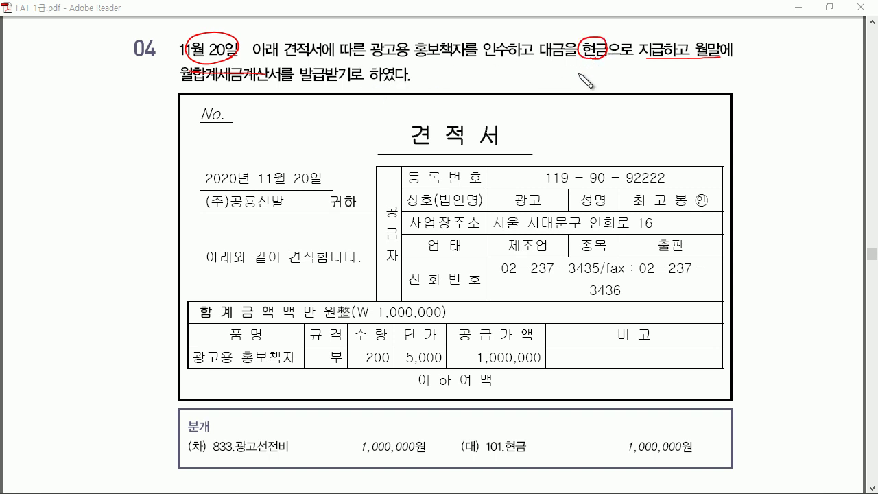
left_click_drag(690, 46, 655, 57)
left_click_drag(271, 65, 233, 83)
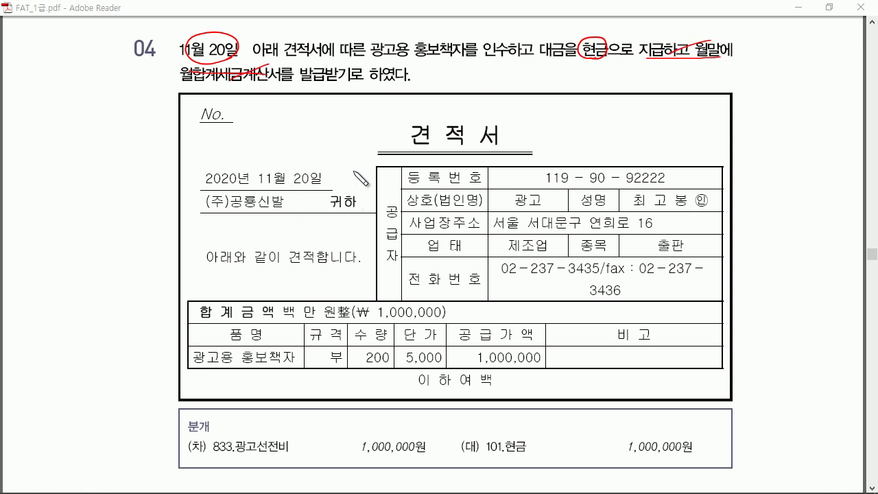
left_click_drag(437, 314, 415, 329)
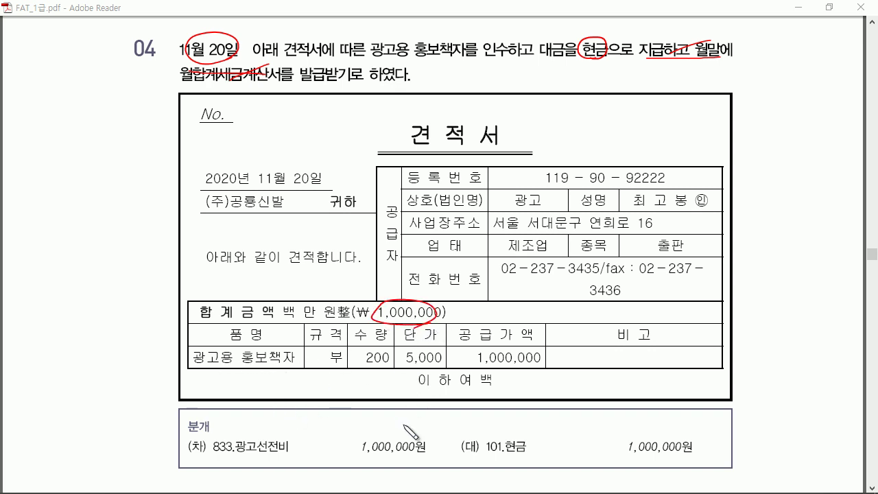
mouse_move(393, 429)
left_mouse_down()
mouse_move(404, 425)
mouse_move(442, 454)
left_mouse_up()
left_click_drag(506, 429, 515, 430)
key("Escape")
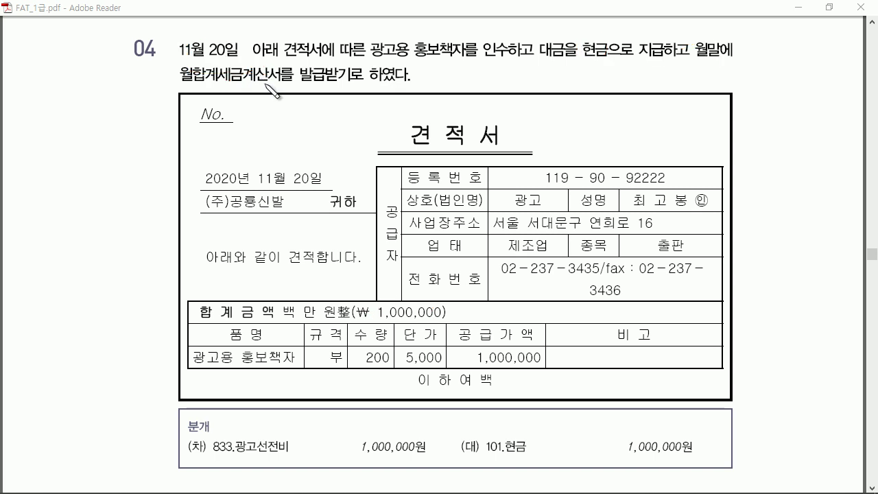
Return to 일반전표입력 and enter a 20 November debit line for 833 광고선전비, leaving the counterparty blank, with amount 1,000,000
left_click(228, 484)
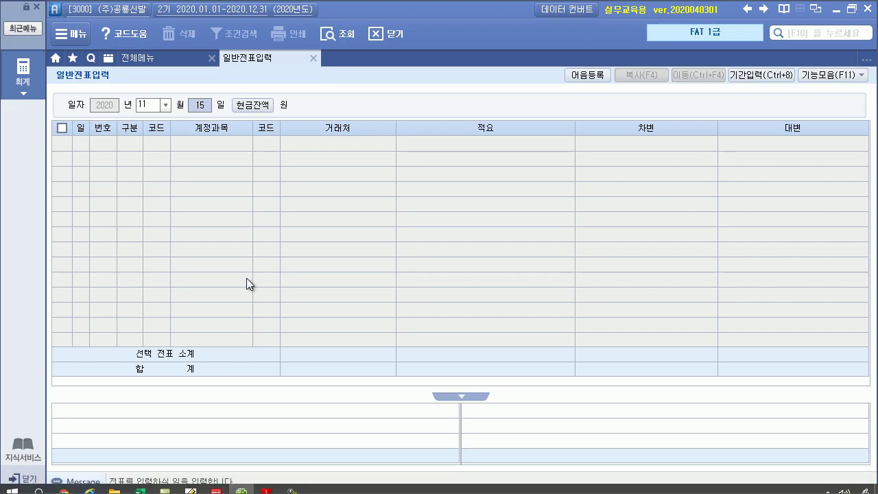
type("20")
key("Return")
type("3")
key("Return")
type("광고")
key("Return")
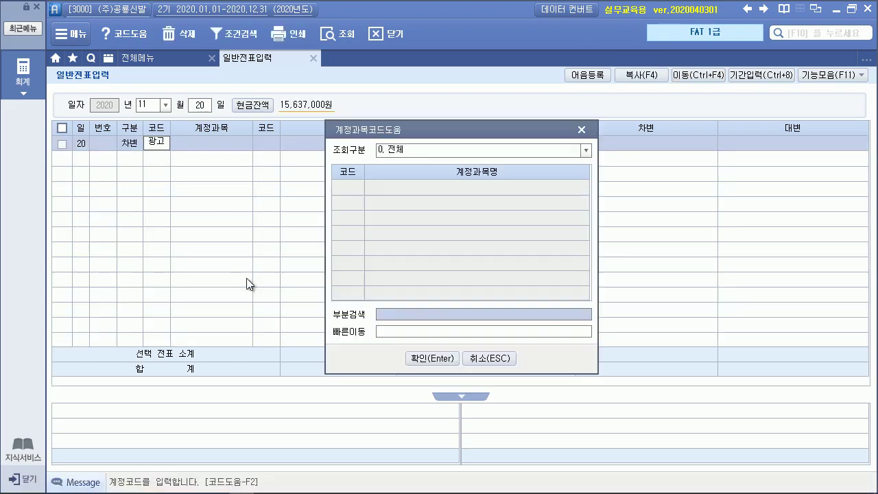
key("Return")
key("Return")
key("Return")
key("Return")
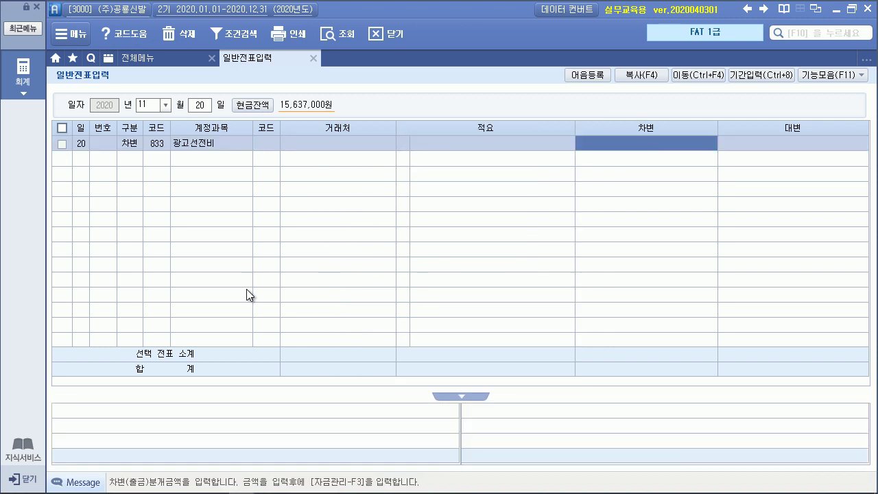
type("1000000")
key("Return")
Add a credit line for 101 현금 to the 20 November voucher, leaving the counterparty blank, with amount 1,000,000
type("4")
key("Return")
type("현ㄱ금")
key("Return")
key("Return")
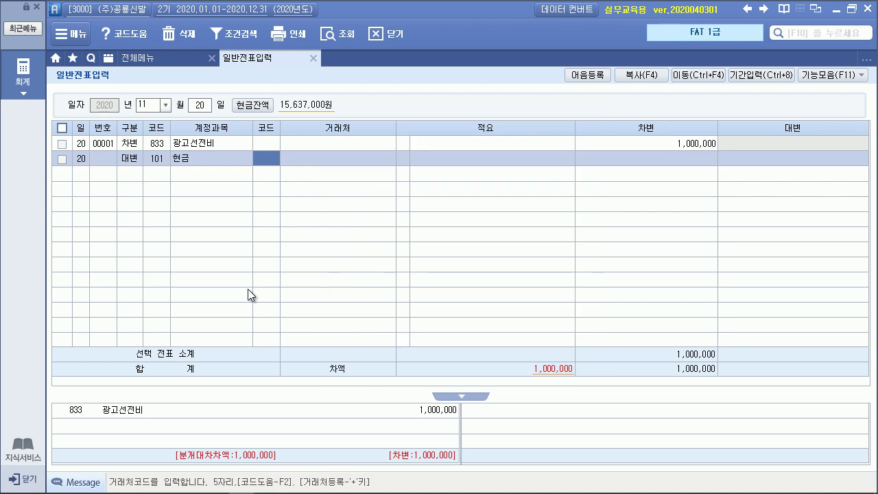
key("Return")
key("Return")
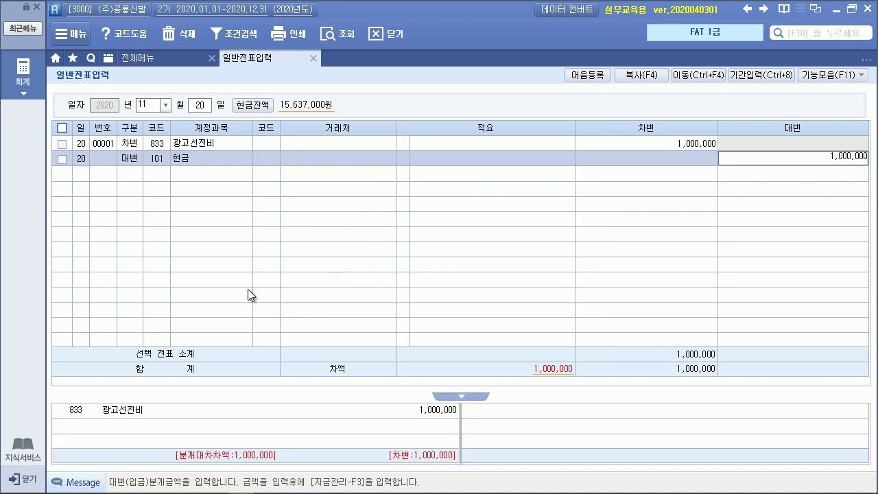
key("Return")
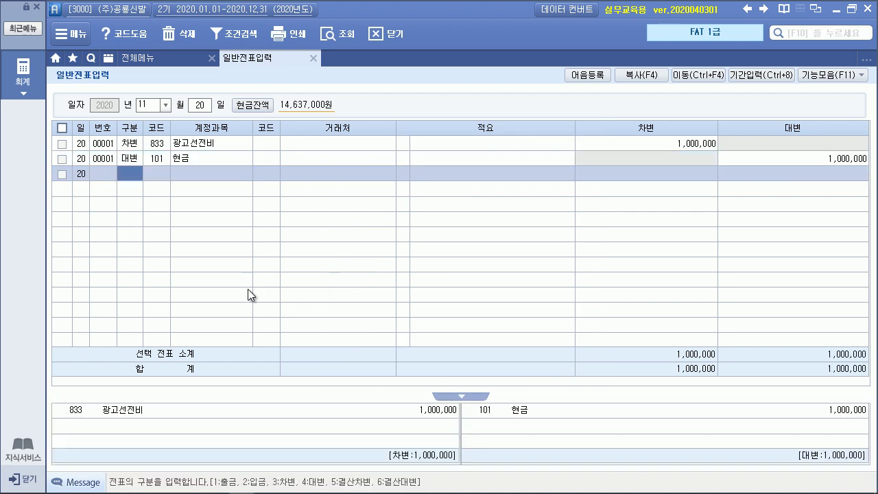
Switch to FAT_1급.pdf and mark problem 05's date, banks, deposit slip amounts and withholding tax assumption, then clear the markings
key("alt+Tab")
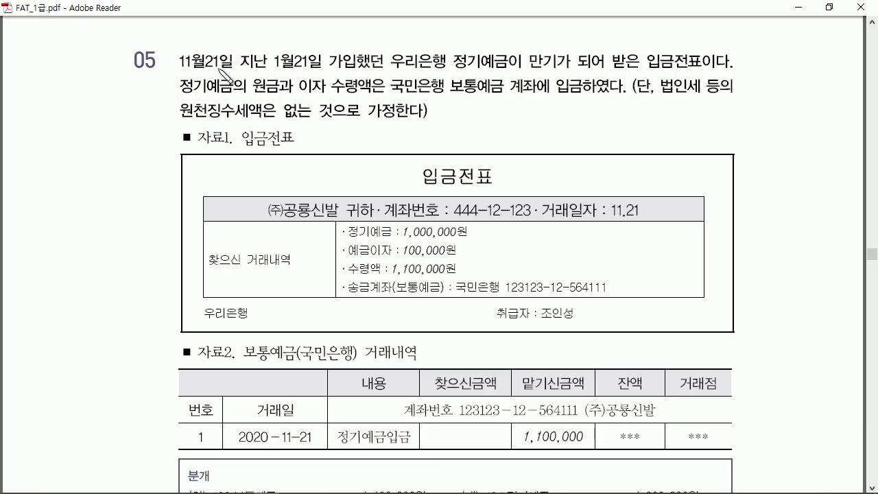
mouse_move(221, 71)
left_mouse_down()
mouse_move(206, 48)
mouse_move(228, 68)
left_mouse_up()
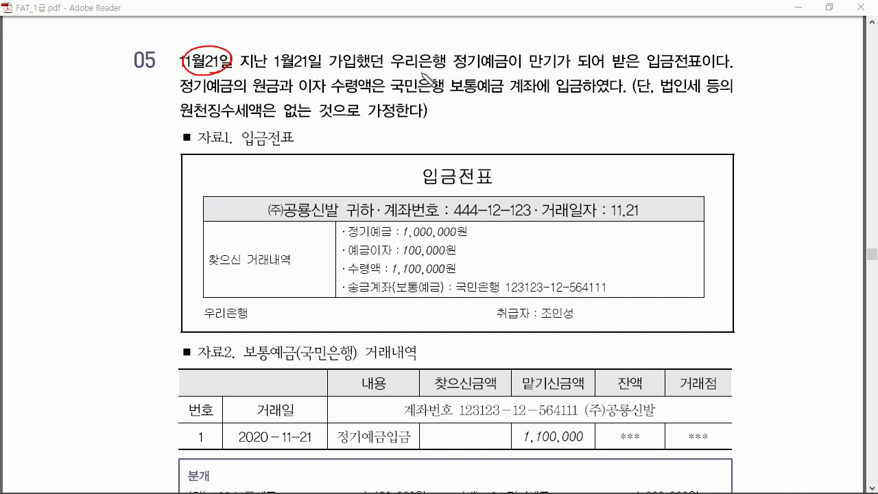
left_click_drag(399, 70, 507, 67)
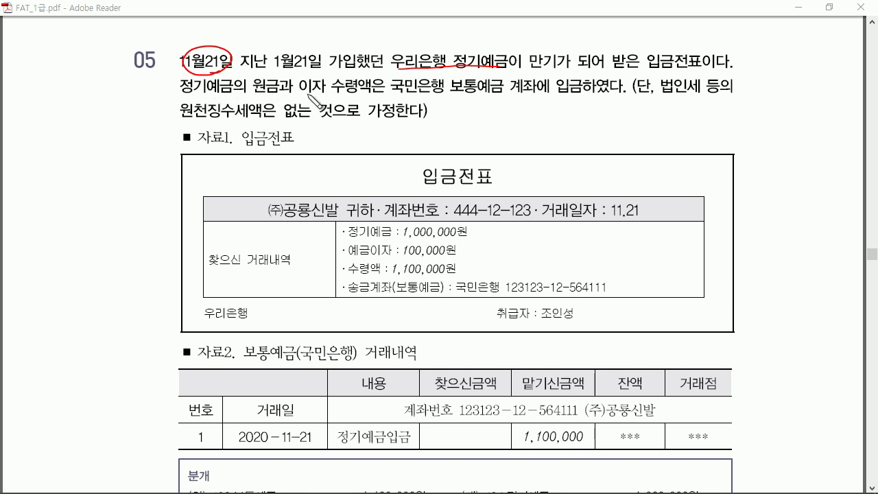
left_click_drag(393, 91, 569, 96)
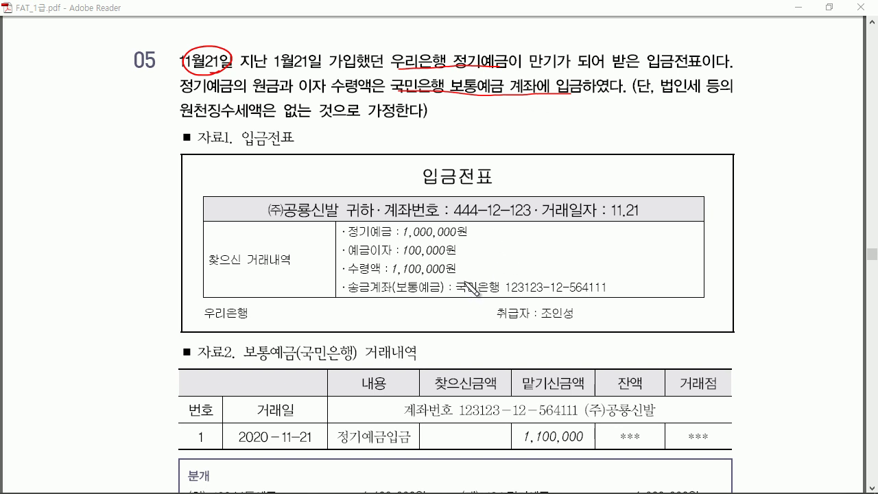
mouse_move(407, 239)
left_mouse_down()
mouse_move(446, 240)
mouse_move(445, 258)
left_mouse_up()
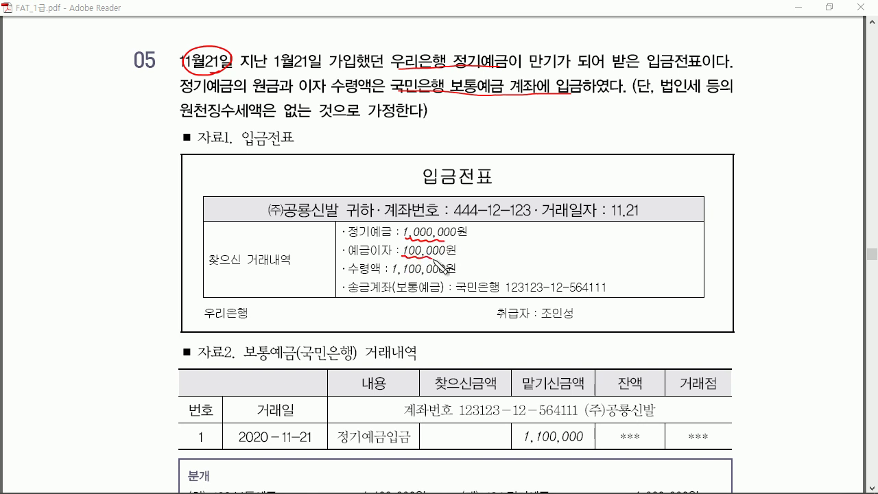
left_click_drag(393, 276, 438, 275)
left_click_drag(312, 348, 323, 345)
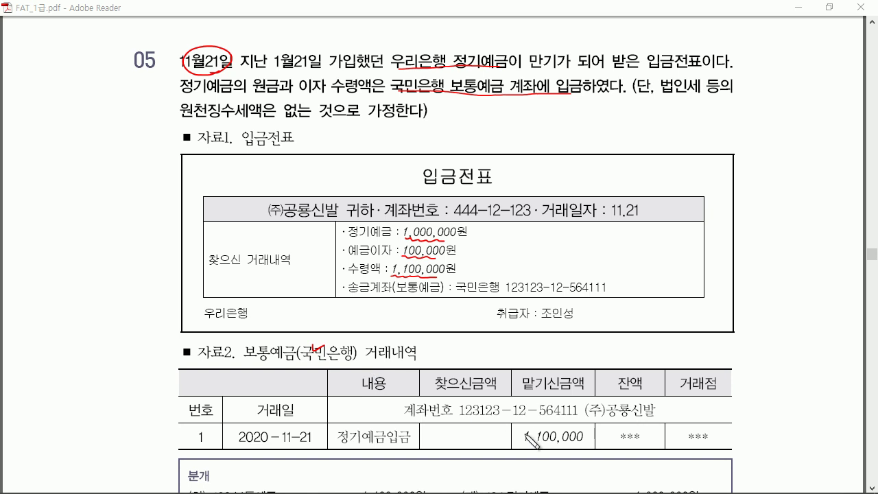
left_click_drag(524, 432, 534, 426)
left_click_drag(645, 99, 719, 91)
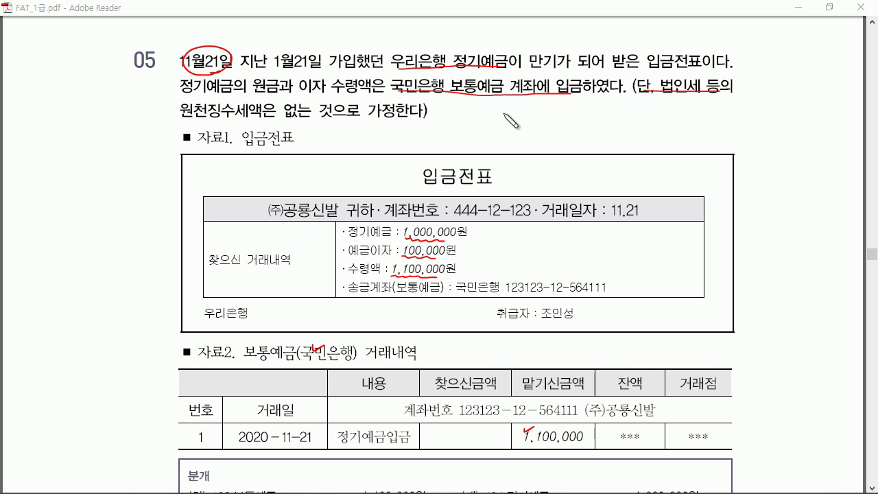
left_click_drag(179, 122, 397, 117)
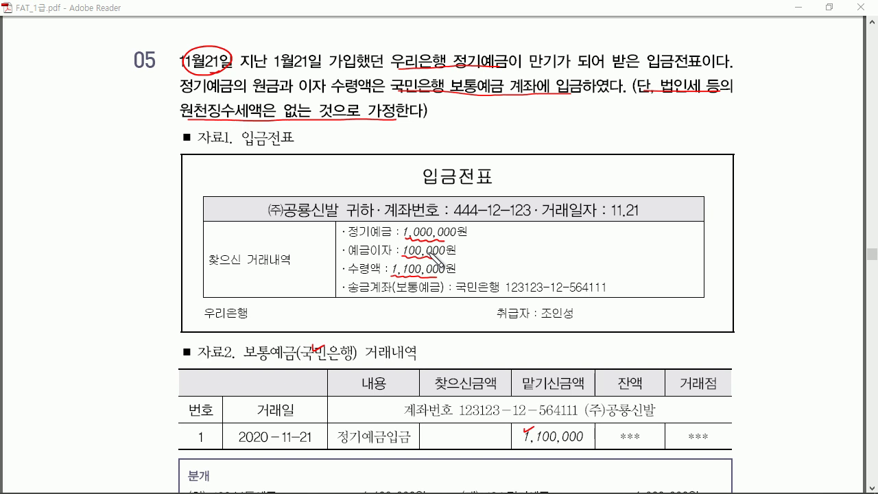
key("e")
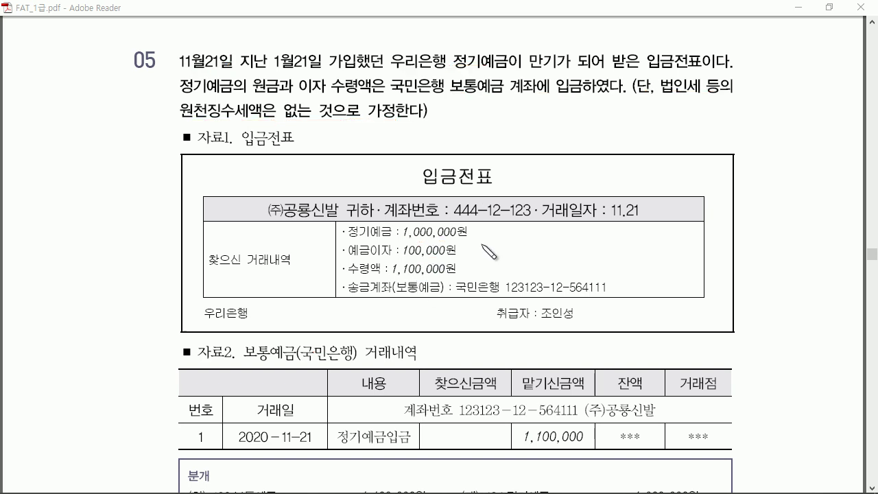
Examine problem 05's journal entry for the matured time deposit, marking its debit and credit accounts, then clear the markings
scroll(482, 245, "down", 3)
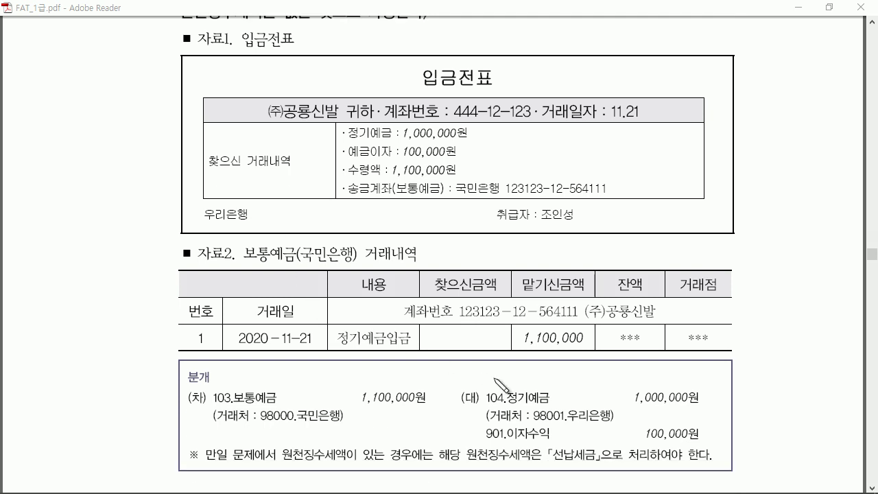
left_click_drag(542, 387, 554, 386)
left_click_drag(450, 395, 450, 442)
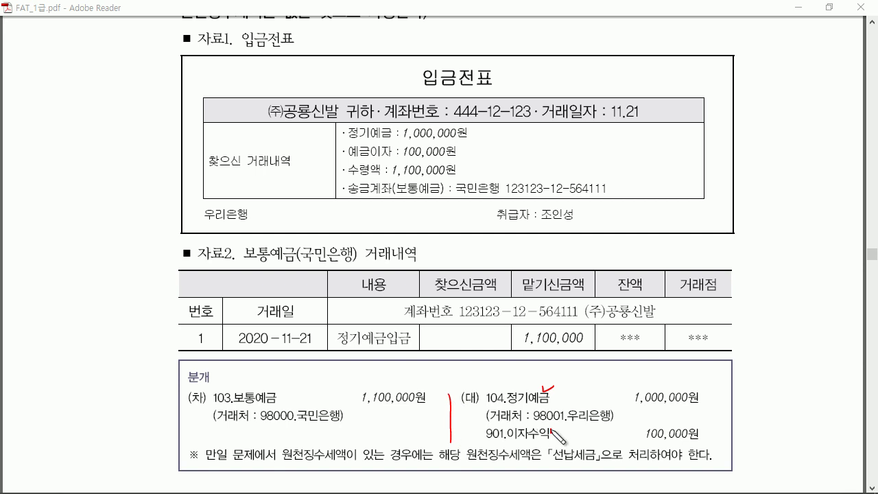
left_click_drag(550, 428, 559, 428)
left_click_drag(353, 385, 363, 383)
key("e")
Return to 일반전표입력 and start a 21 November debit line for account 103 보통예금
key("alt+Tab")
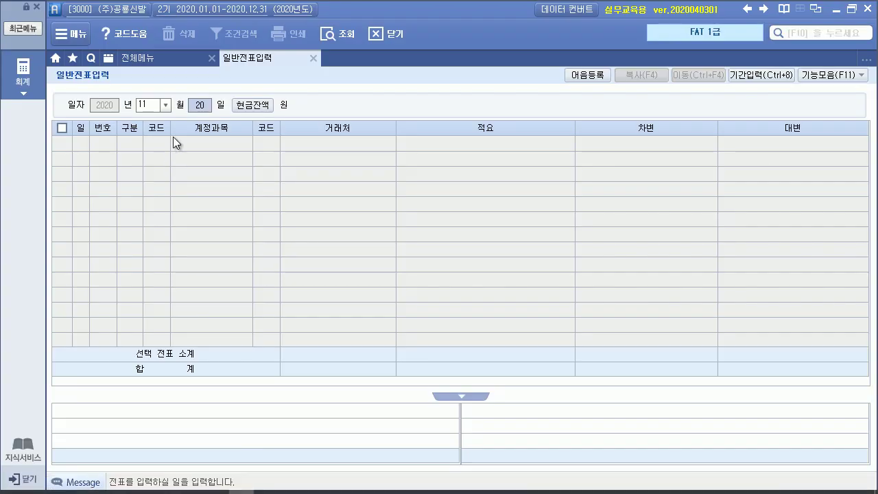
type("21")
key("Return")
key("Return")
type("4정기")
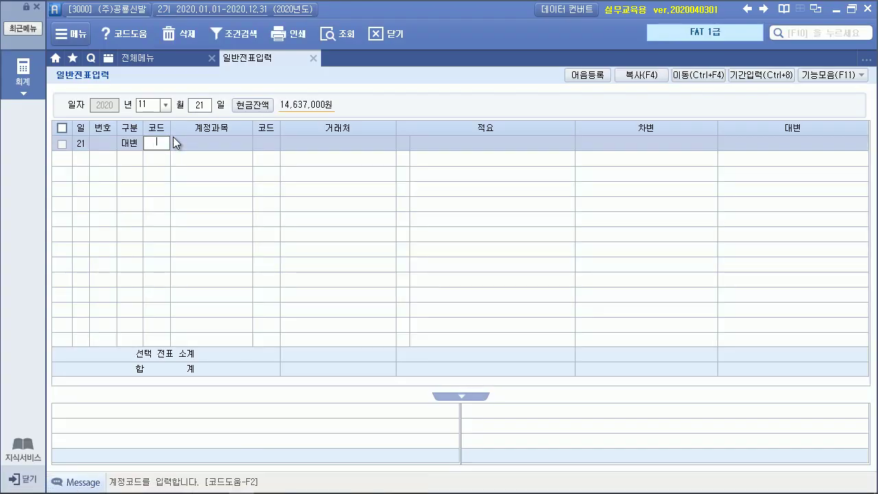
key("Left")
type("3보통")
key("Return")
Set the 보통예금 line's counterparty to 98000 국민은행 and its debit amount to 1,100,000
type("국민")
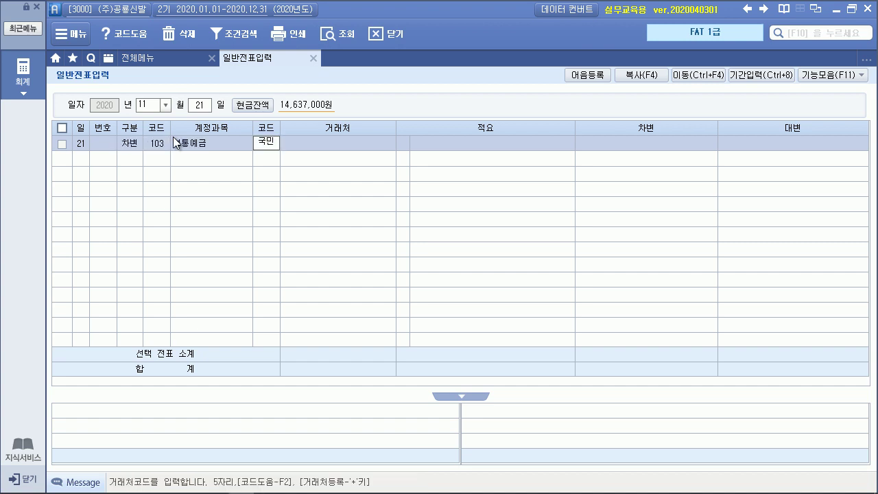
key("Return")
key("Down")
key("Return")
key("Return")
type("1100000")
key("Return")
Add a credit line for 104 정기예금 to the 21 November voucher with counterparty 98001 우리은행 and amount 1,000,000
type("4")
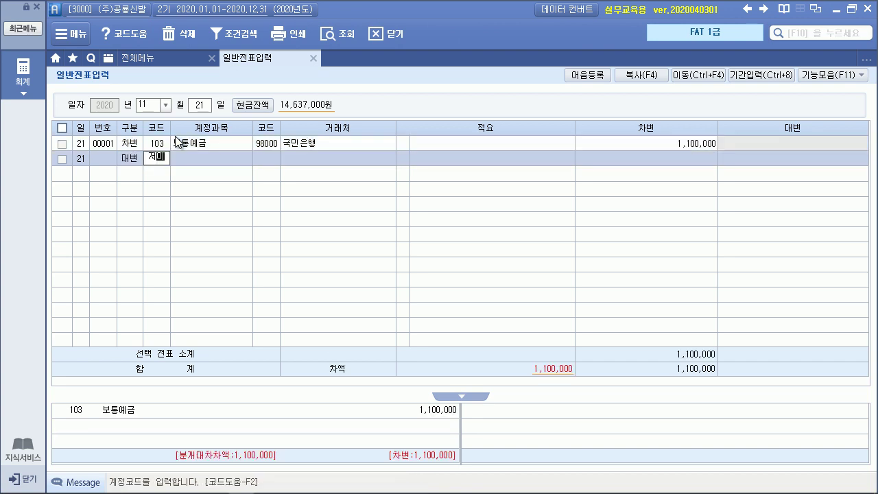
key("BackSpace")
key("BackSpace")
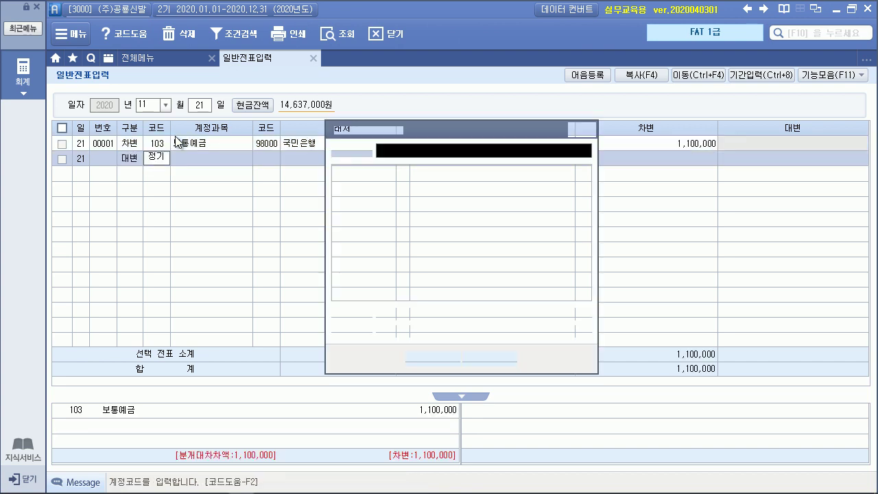
type("정기")
key("Return")
key("Return")
type("우리")
key("Return")
key("Return")
type("1000000")
key("Return")
Add a credit line for 901 이자수익 to the 21 November voucher, leaving the counterparty blank, with amount 100,000
type("4미")
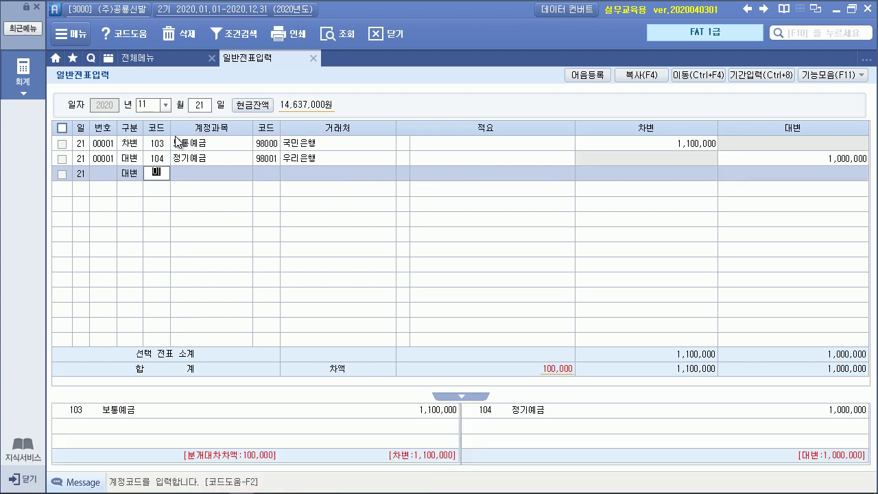
type("자")
key("Return")
key("Down")
key("Down")
key("Return")
key("Return")
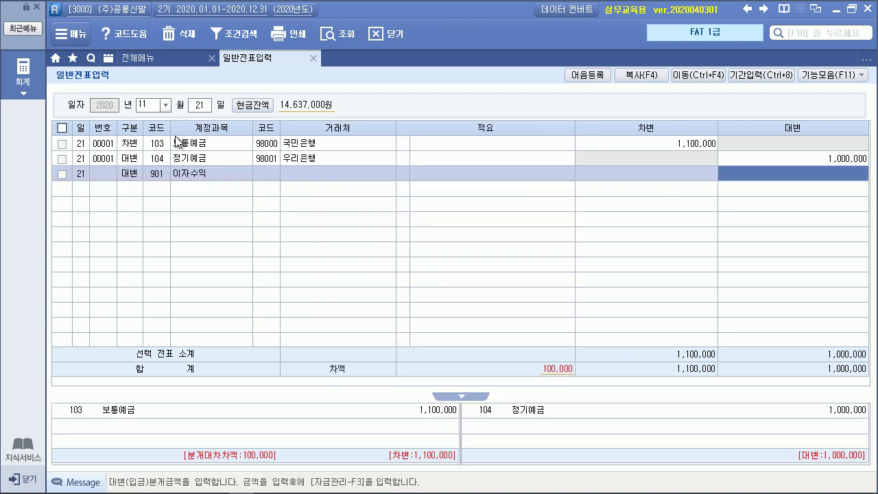
key("Return")
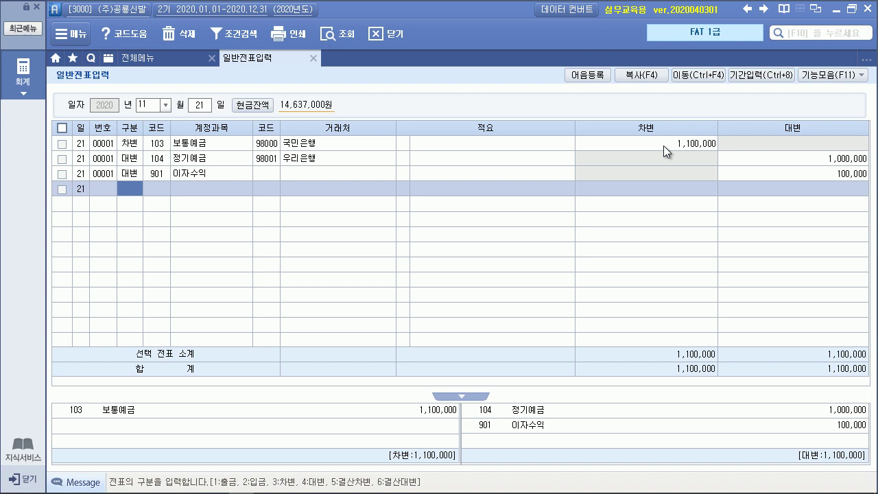
Set the 보통예금 line's debit amount to 1,050,000
left_click(663, 146)
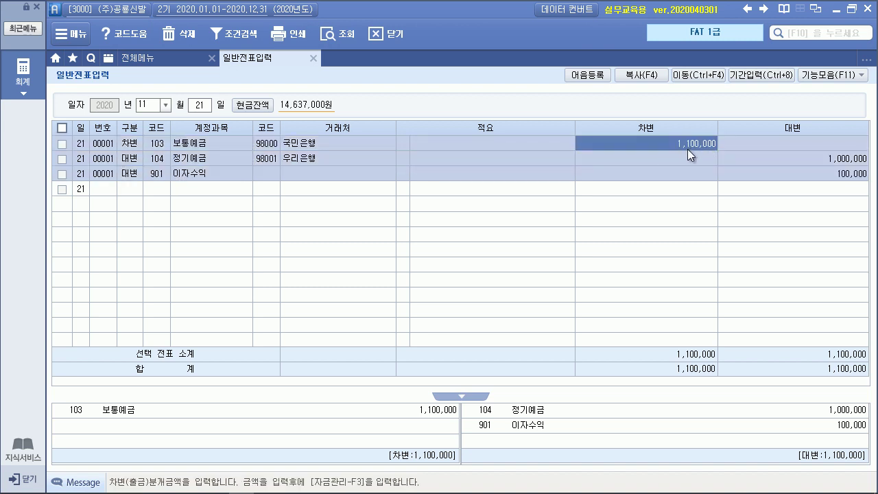
type("1050")
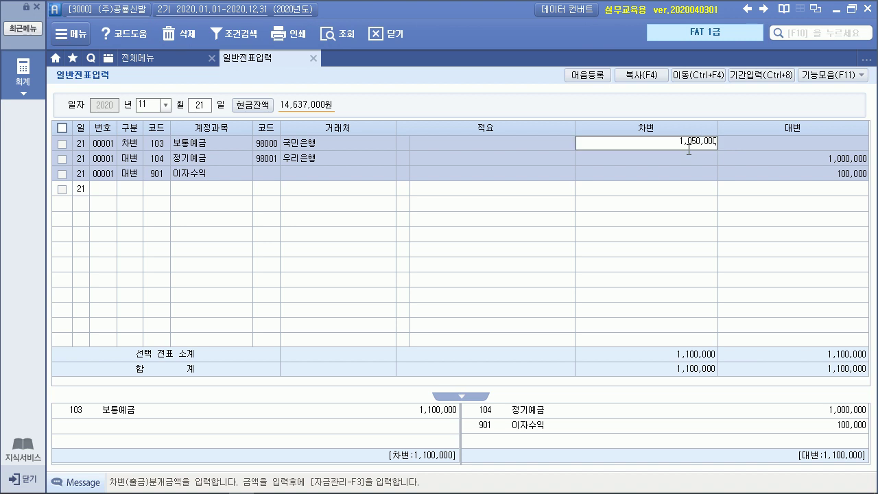
key("Return")
Add a debit line for 136 선납세금 to the 21 November voucher, leaving the counterparty blank, with amount 50,000
key("3")
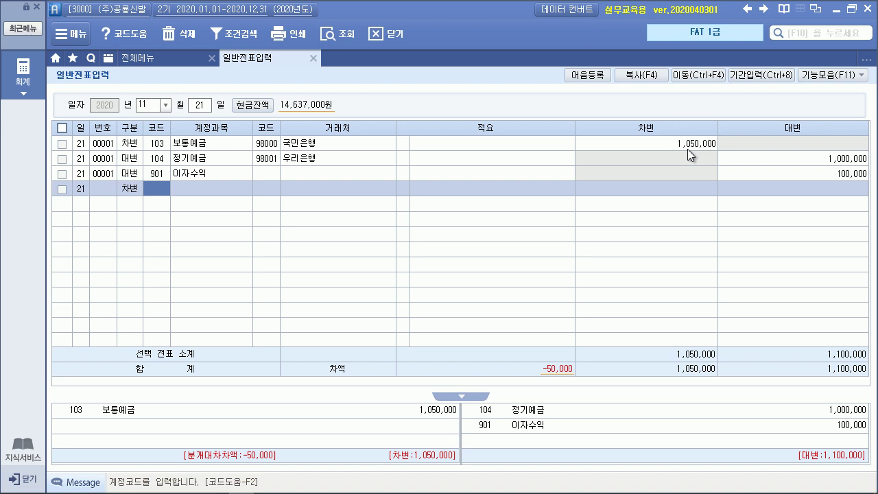
type("선")
key("BackSpace")
key("BackSpace")
key("BackSpace")
type("선납")
key("Return")
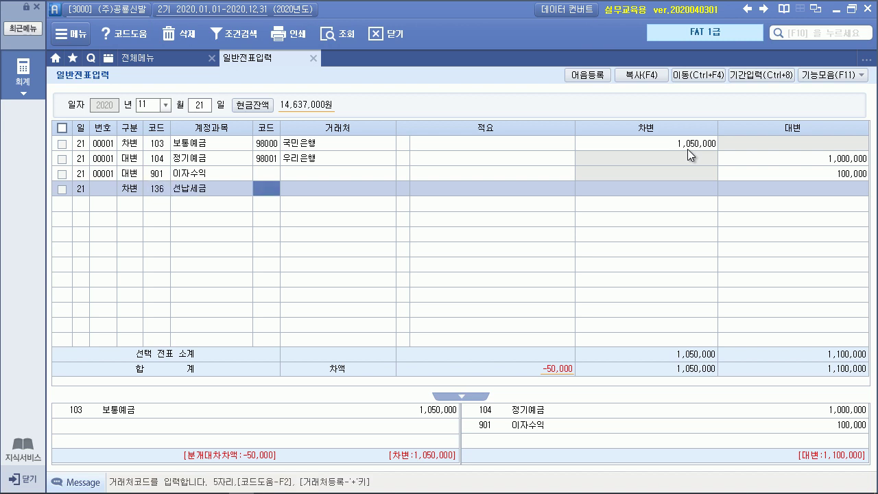
key("Return")
key("Return")
type("50000")
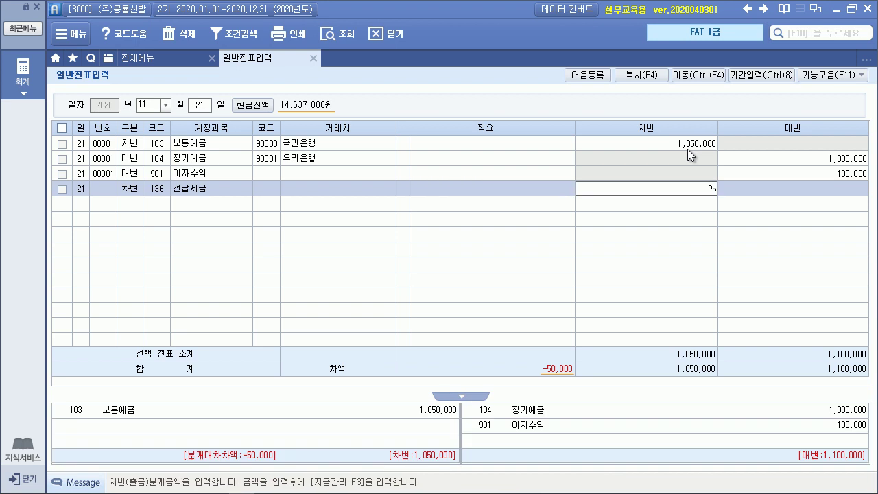
key("Return")
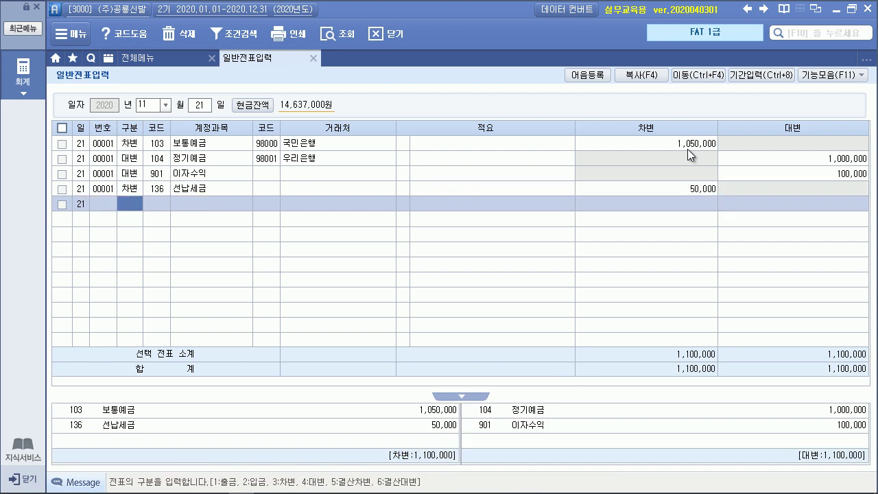
Delete the 136 선납세금 line and set the 보통예금 line's debit amount back to 1,100,000
left_click(695, 191)
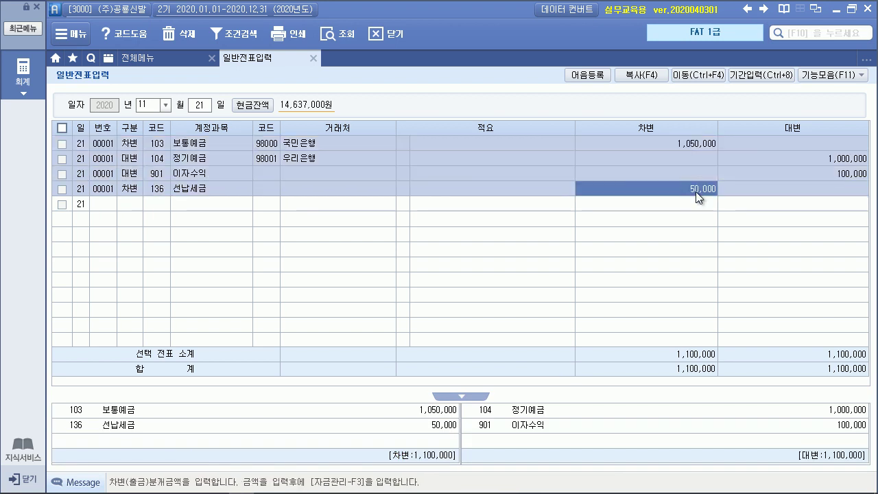
left_click(62, 189)
left_click(198, 34)
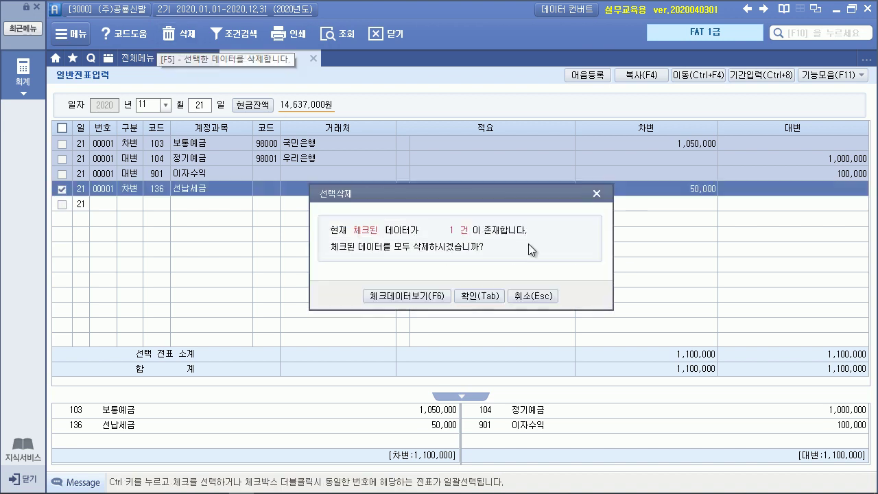
key("Tab")
left_click(683, 146)
type("1,100,000")
key("Return")
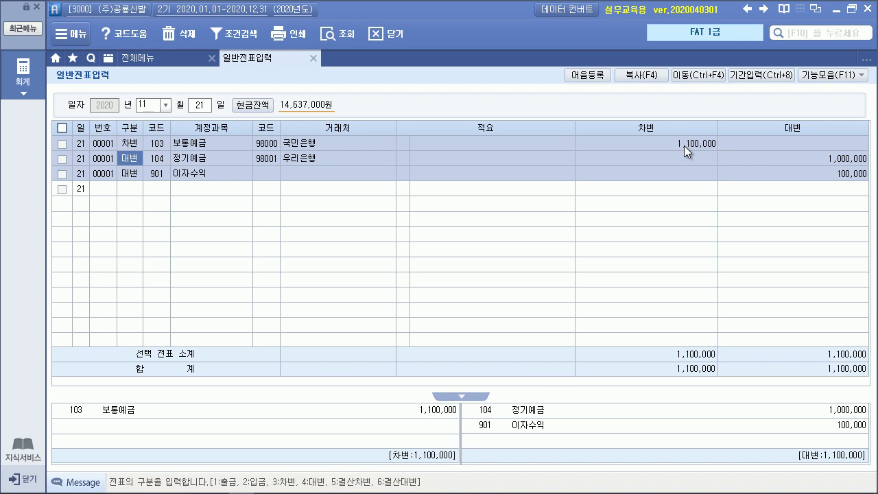
Switch to FAT_1급.pdf in Adobe Reader and mark problem 06's date, rent amount, cash receipt, journal accounts and non-operating income note
key("alt+Tab")
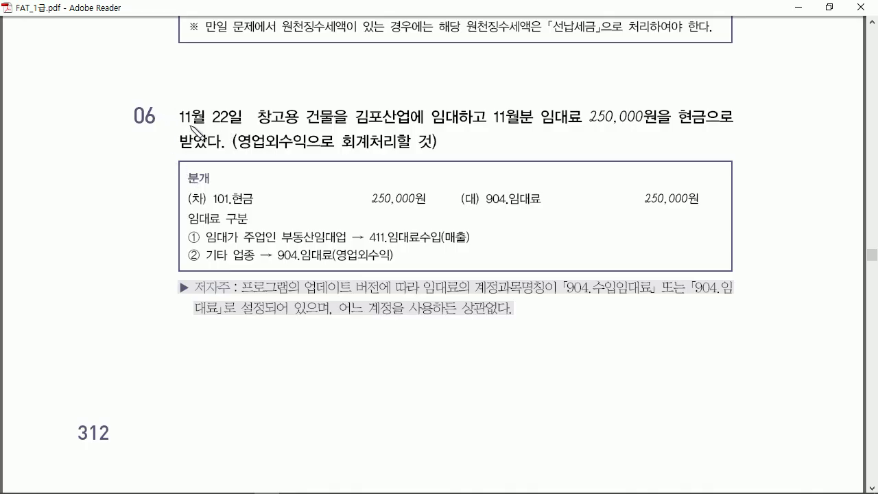
left_click_drag(182, 123, 241, 124)
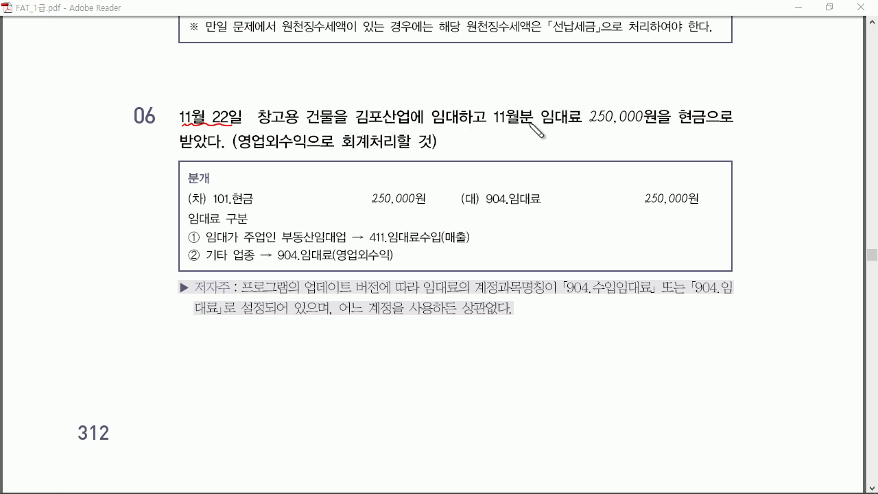
left_click_drag(549, 127, 627, 127)
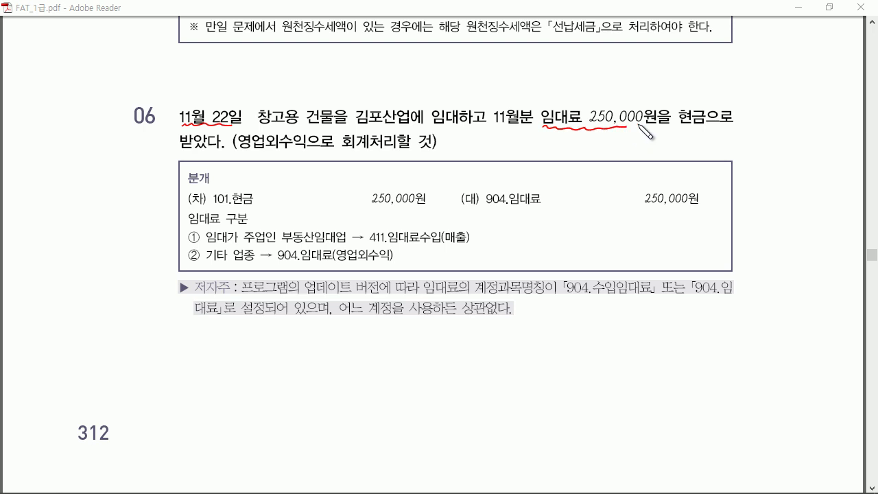
mouse_move(699, 130)
left_mouse_down()
mouse_move(705, 115)
mouse_move(689, 131)
left_mouse_up()
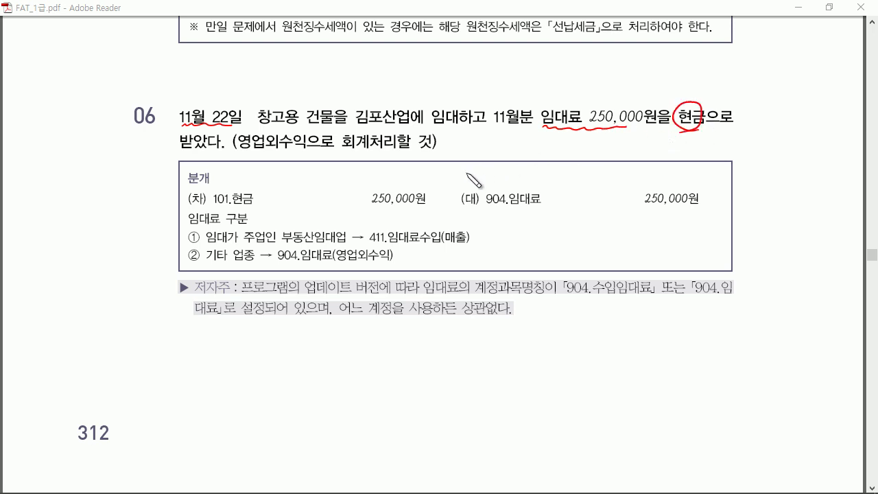
left_click_drag(456, 189, 453, 216)
left_click_drag(521, 186, 530, 184)
left_click_drag(266, 189, 276, 185)
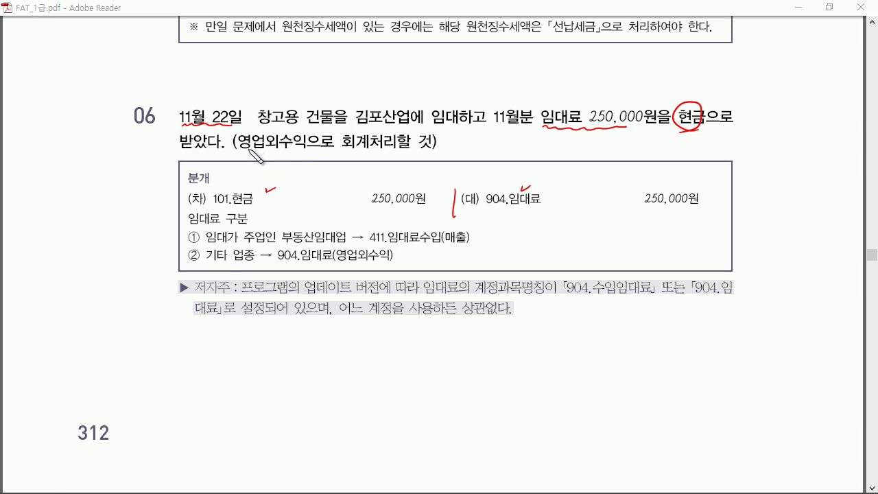
left_click_drag(243, 149, 295, 149)
Compare 411.임대료수입 with 904.임대료 in problem 06's rent classification, mark which one applies, and clear the pen marks
mouse_move(189, 224)
left_mouse_down()
mouse_move(220, 224)
mouse_move(186, 252)
left_mouse_up()
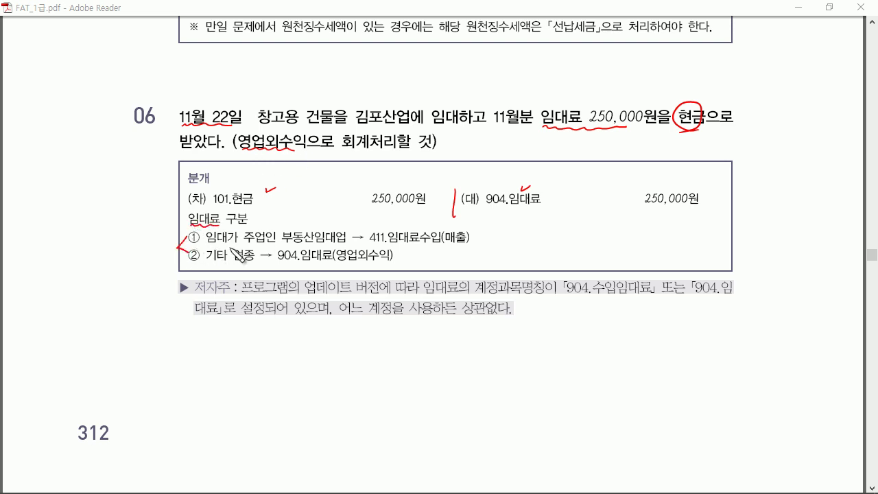
left_click_drag(372, 242, 419, 241)
left_click_drag(280, 263, 343, 262)
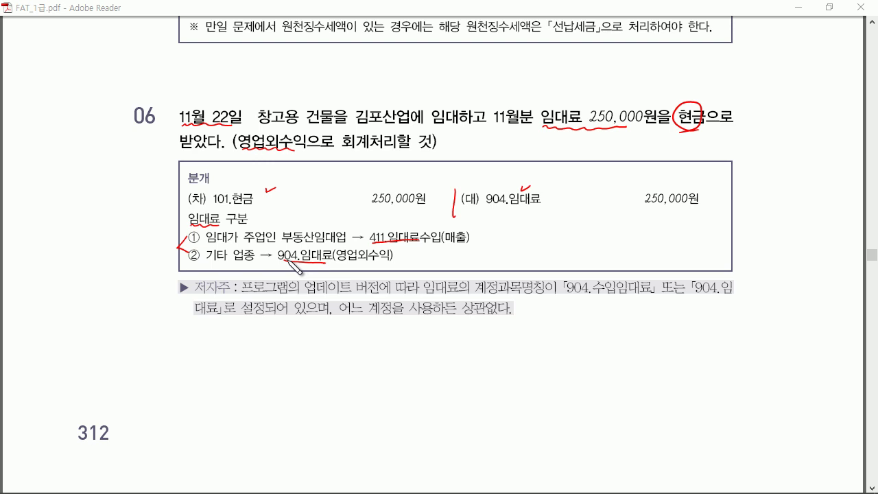
left_click_drag(293, 261, 296, 255)
left_click_drag(395, 254, 406, 251)
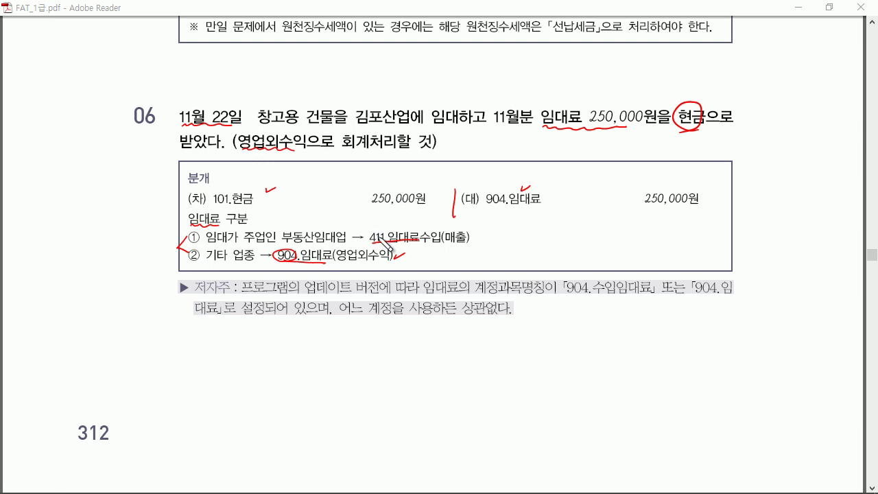
left_click_drag(367, 227, 375, 225)
left_click_drag(265, 249, 275, 246)
mouse_move(388, 241)
left_mouse_down()
mouse_move(417, 229)
mouse_move(423, 245)
left_mouse_up()
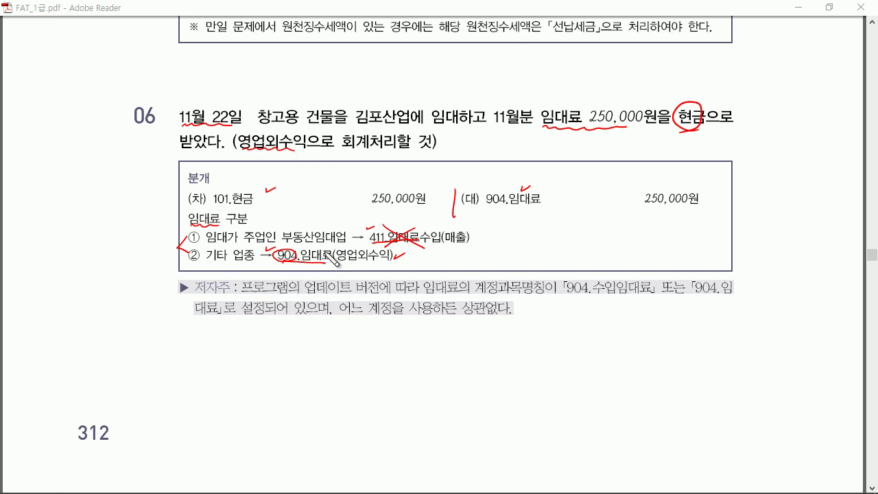
key("Escape")
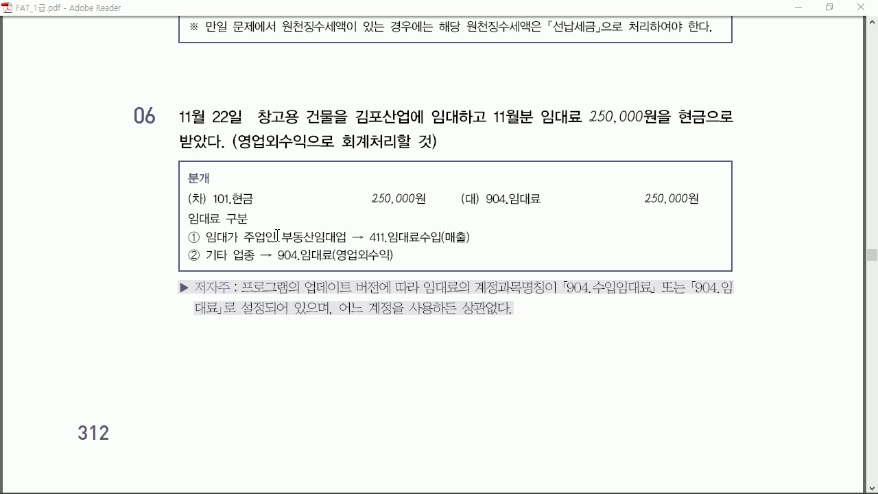
Switch back to the accounting program's general voucher entry, open 22 November 2020 and set the first line's type to 차변
left_click(259, 486)
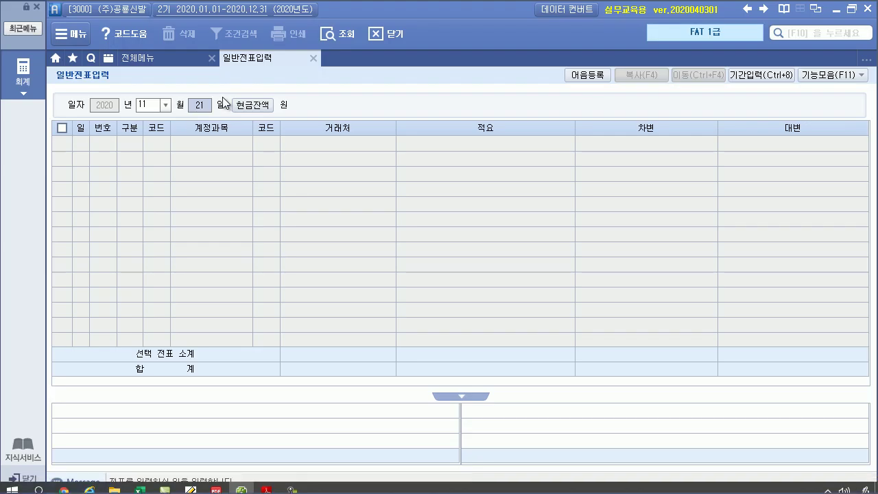
type("22")
key("Return")
type("2")
key("Return")
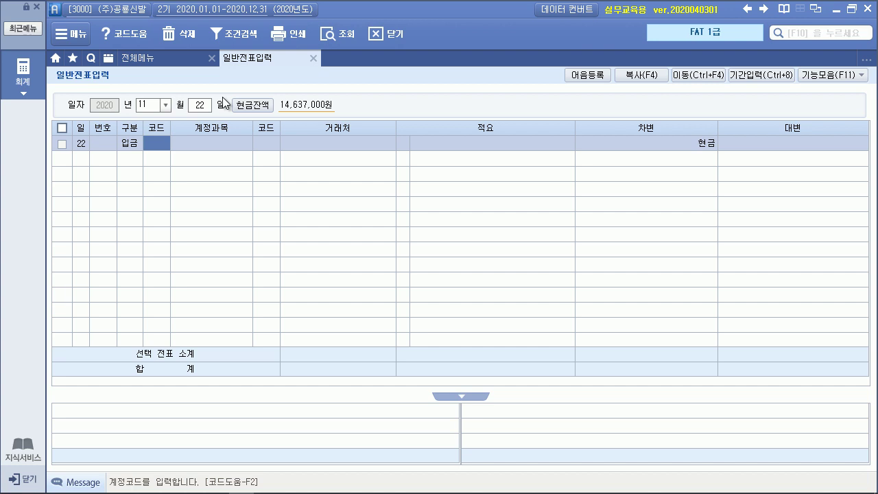
key("Left")
type("3")
key("Return")
Enter account 101 현금 on the 22 November debit line, leaving the counterparty blank, with amount 250,000
type("현금")
key("Return")
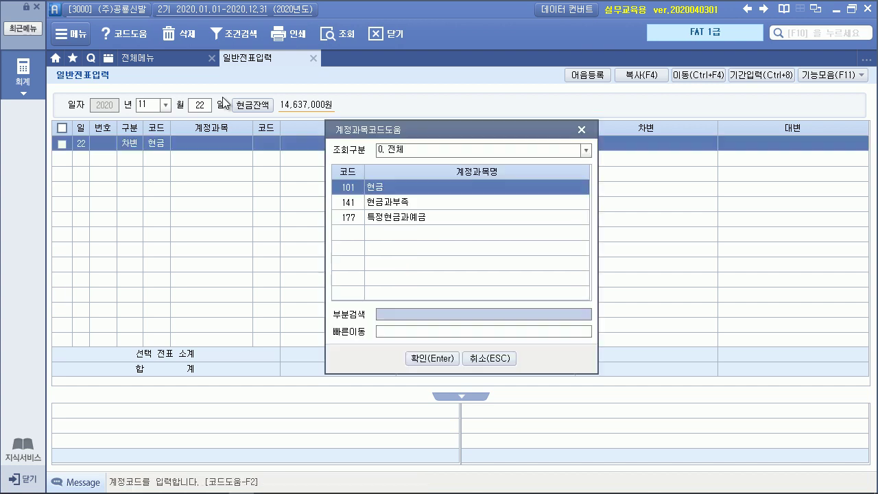
key("Return")
key("Return")
key("Return")
type("250")
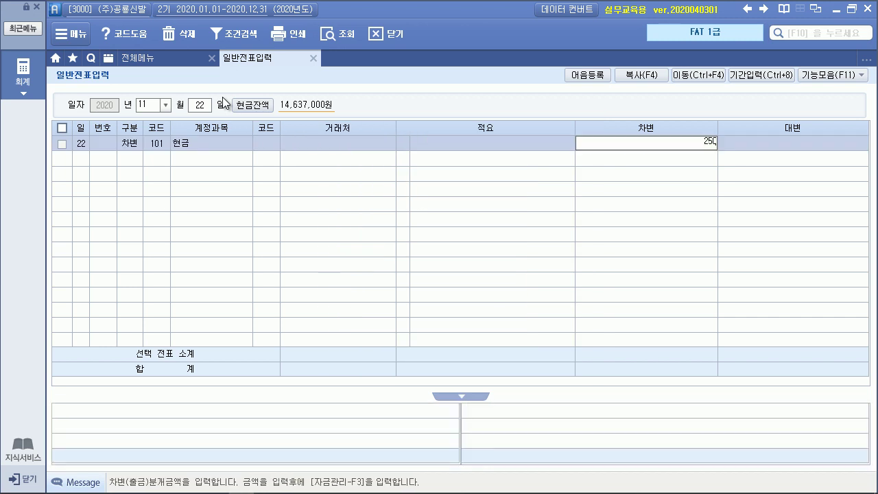
type(",000")
key("Return")
Add a credit line for 904 임대료 to the 22 November voucher, leaving the counterparty blank, with amount 250,000
type("4임")
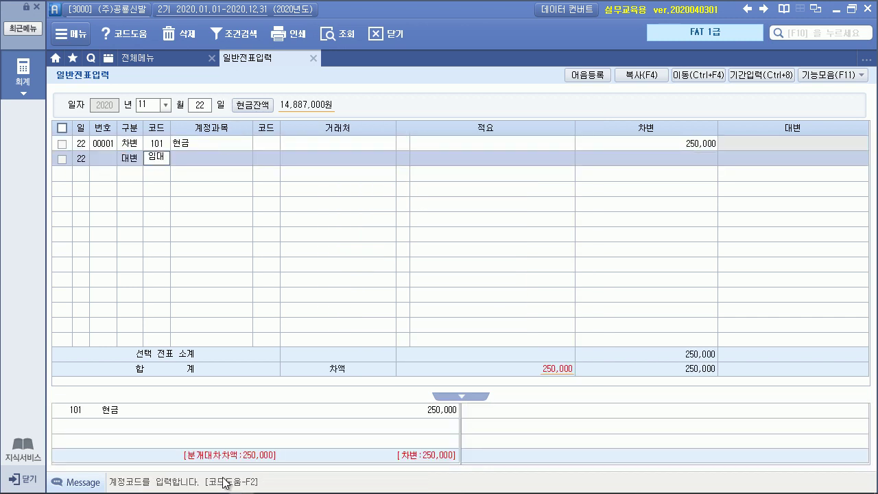
key("Return")
left_click(393, 219)
key("Down")
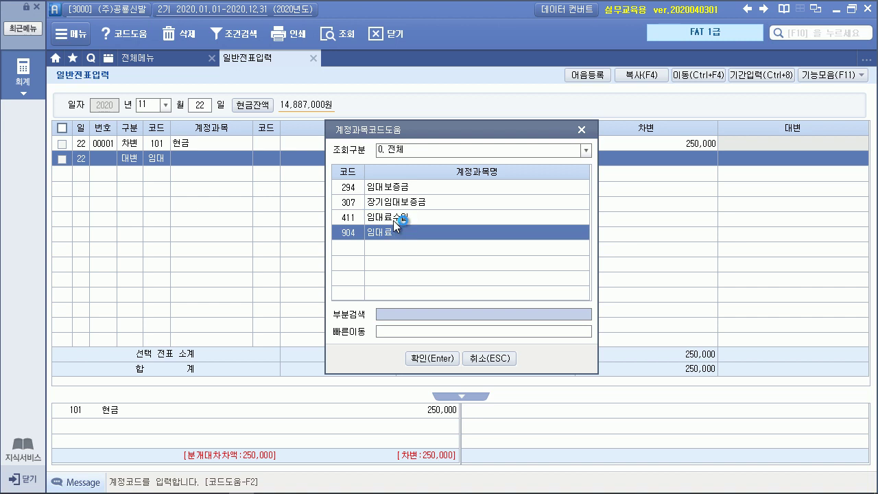
key("Return")
key("Return")
key("Return")
key("Return")
type("2500000")
key("Return")
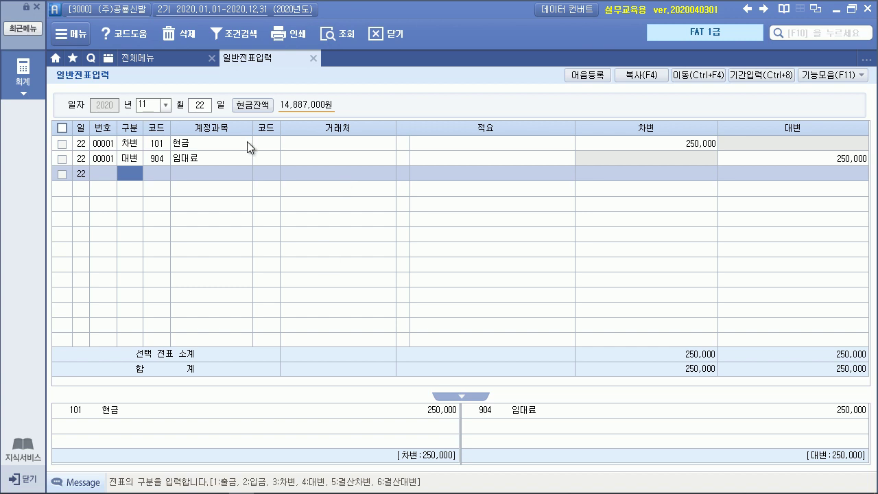
Switch to FAT_1급.pdf in Adobe Reader and mark problem 07's date, resident tax, 국민은행 deposit account and journal accounts
key("alt+Tab")
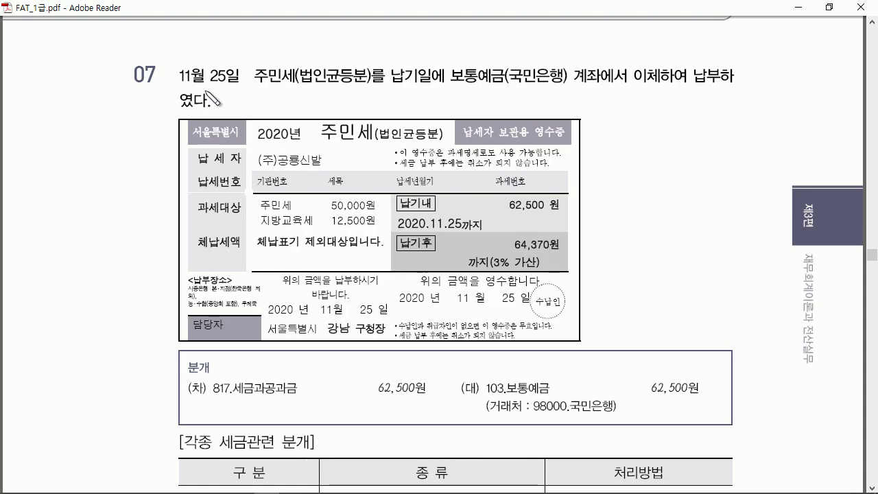
mouse_move(223, 83)
left_mouse_down()
mouse_move(194, 87)
mouse_move(228, 87)
left_mouse_up()
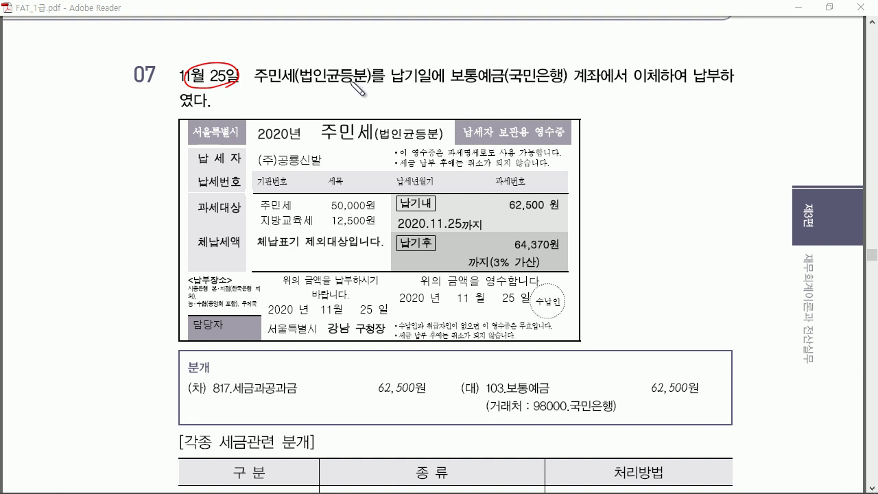
mouse_move(289, 81)
left_mouse_down()
mouse_move(283, 87)
mouse_move(295, 85)
left_mouse_up()
left_click_drag(390, 85, 566, 84)
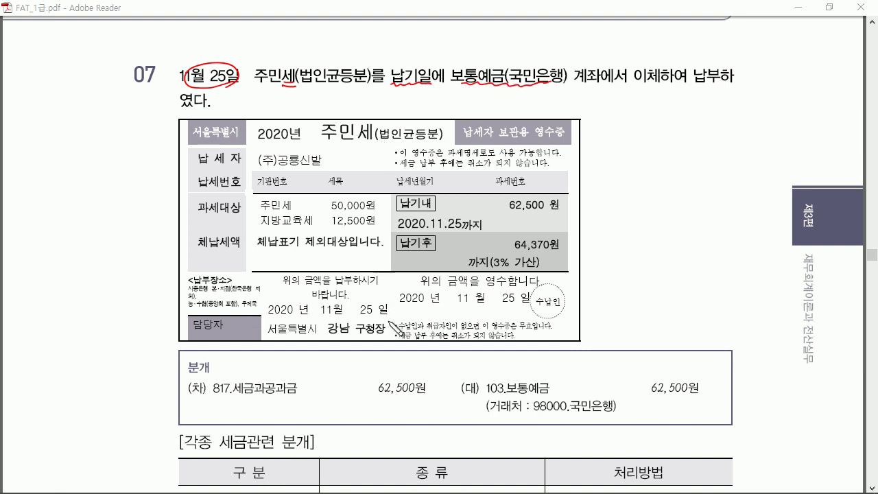
left_click_drag(304, 375, 312, 374)
Compare the 납기내 and 납기후 amounts with the payment date on problem 07's tax receipt, circle the applicable amount, and clear the marks
left_click_drag(499, 202, 507, 201)
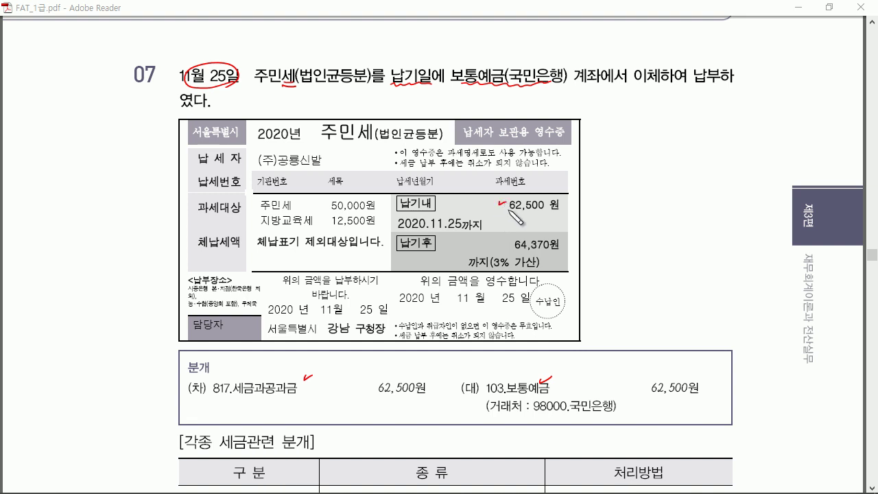
left_click_drag(505, 241, 513, 238)
left_click_drag(401, 208, 419, 208)
left_click_drag(499, 304, 520, 307)
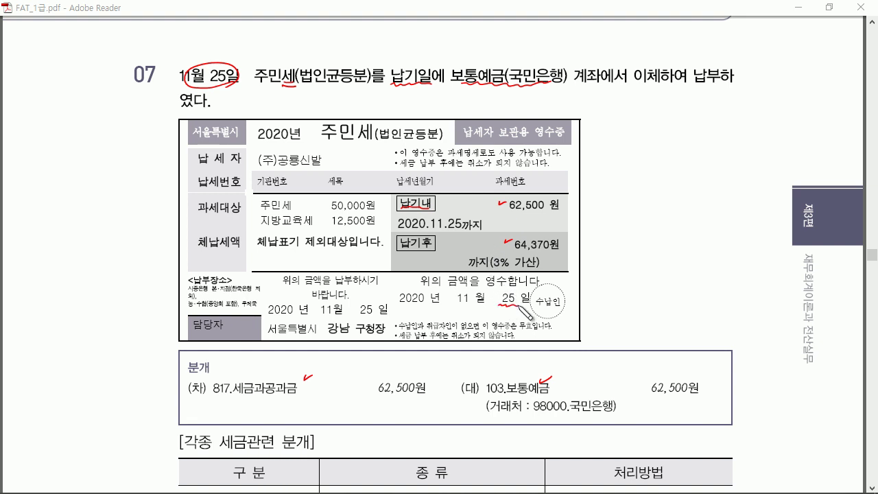
mouse_move(546, 221)
left_mouse_down()
mouse_move(498, 203)
mouse_move(519, 227)
left_mouse_up()
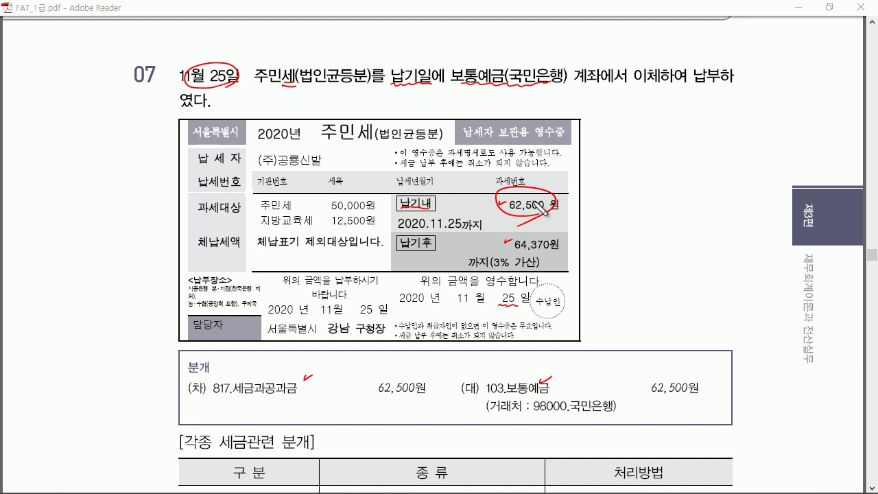
key("e")
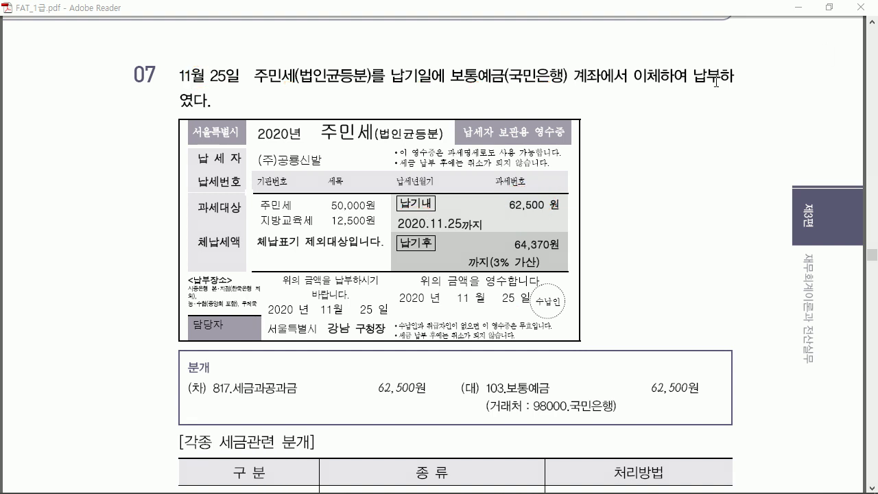
Switch back to the accounting program's general voucher entry, open 25 November 2020 and start a 차변 line
left_click(254, 484)
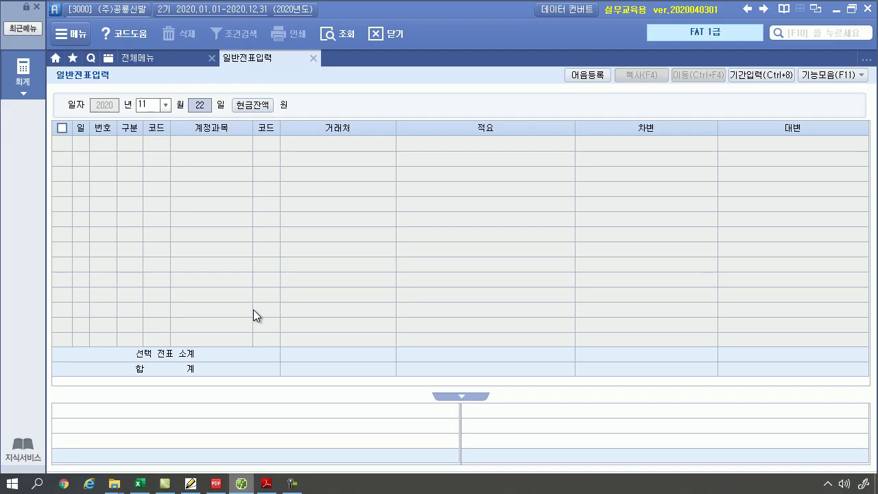
type("25")
key("Return")
type("3")
key("Return")
Enter account 817 세금과공과금 on the 25 November debit line, leaving the counterparty blank, with amount 62,500
type("세금")
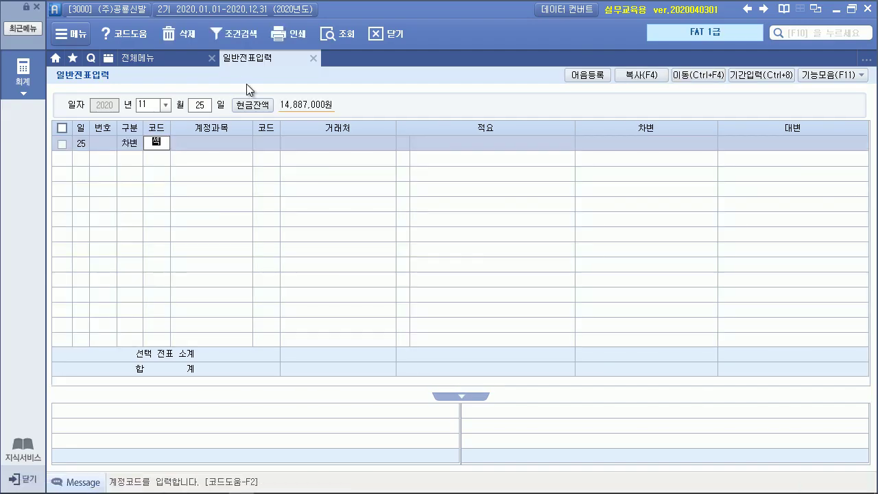
key("Return")
key("Down")
key("Down")
key("Down")
key("Down")
key("Return")
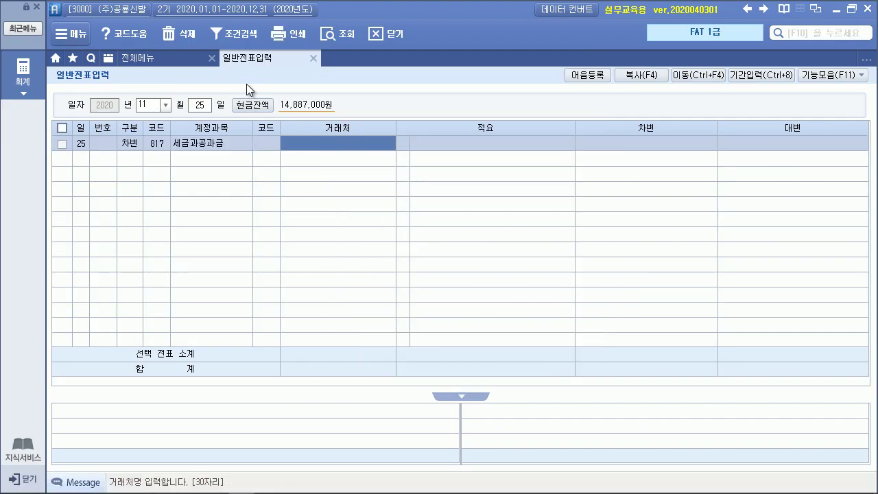
key("Return")
key("Return")
type("62,5")
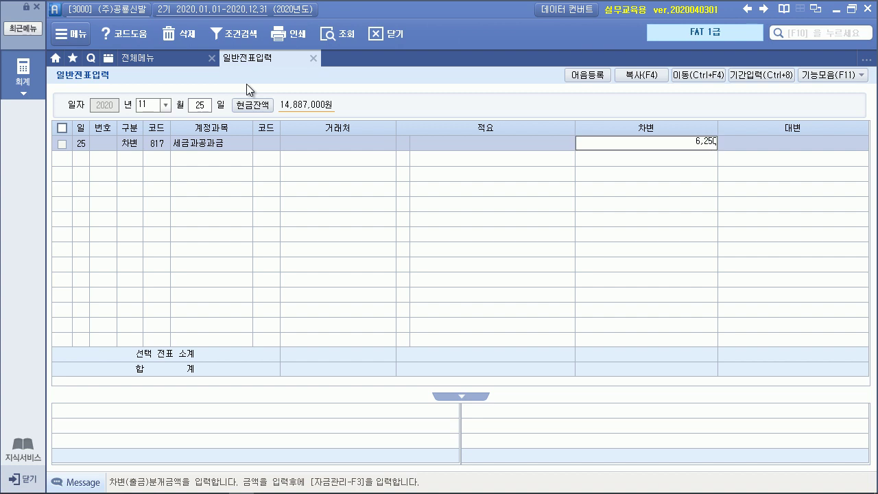
type("00")
key("Return")
Add a credit line for 103 보통예금 to the 25 November voucher with counterparty 98000 국민은행 and amount 62,500
type("4")
key("Return")
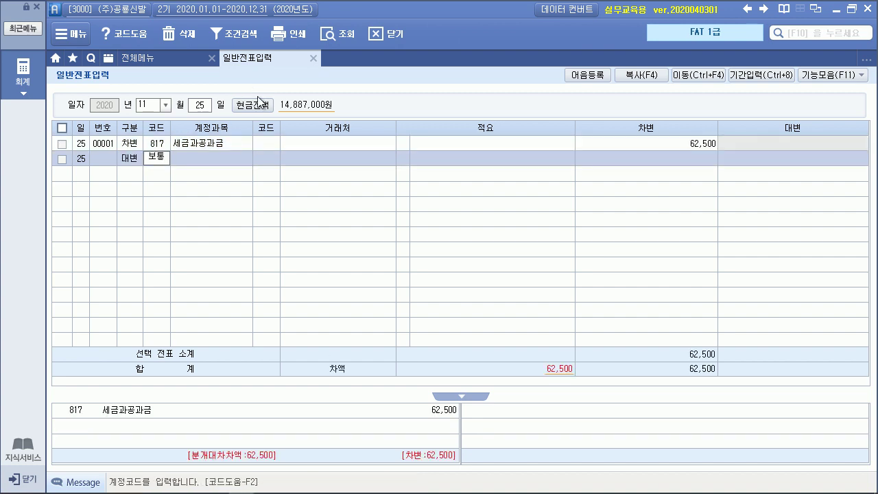
type("보통")
key("Return")
type("국민")
key("Return")
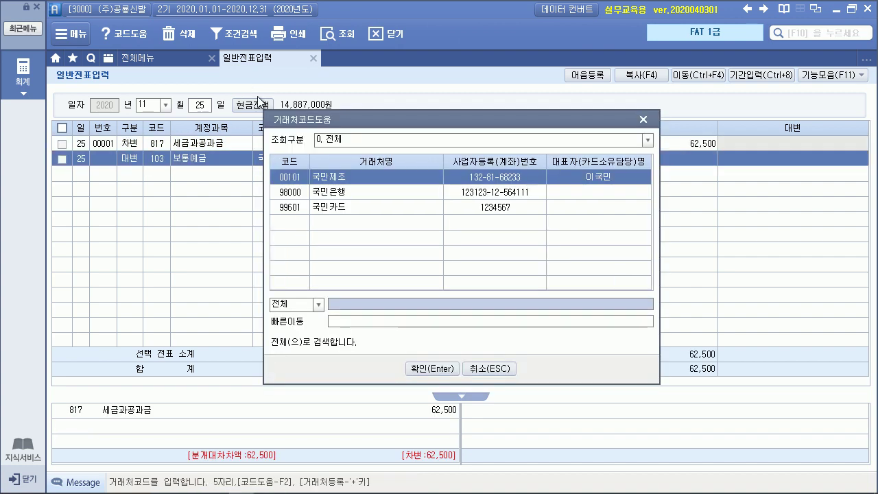
key("Down")
key("Return")
key("Return")
type("62")
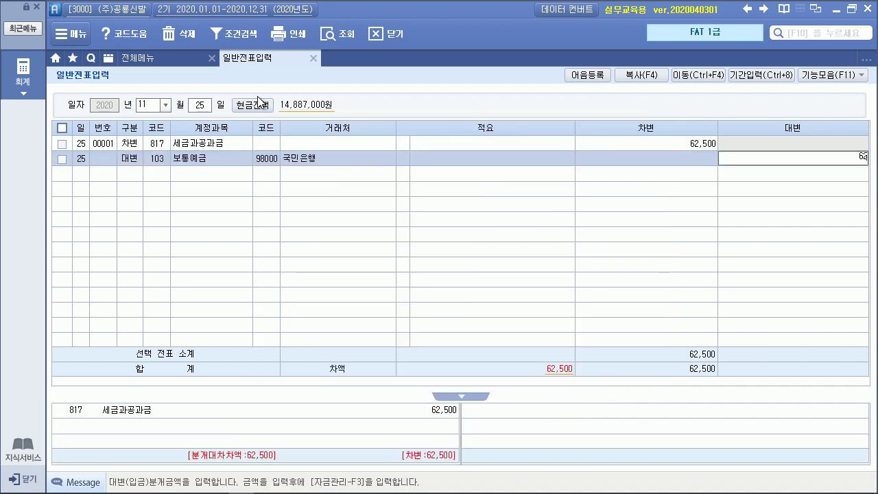
type(",500")
key("Return")
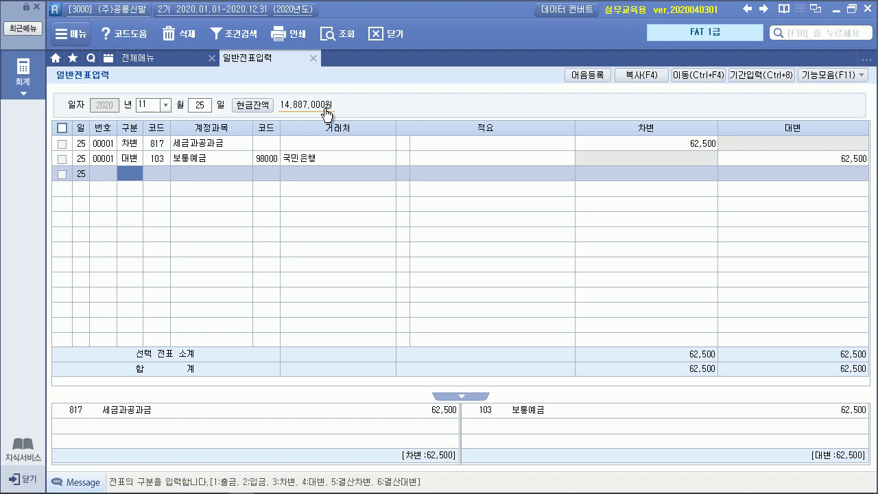
Switch to FAT_1급.pdf in Adobe Reader and mark problem 08's date, client event, cash receipt and journal accounts, crossing out the receipt's vendor
key("alt+Tab")
mouse_move(244, 67)
left_mouse_down()
mouse_move(200, 53)
mouse_move(242, 63)
left_mouse_up()
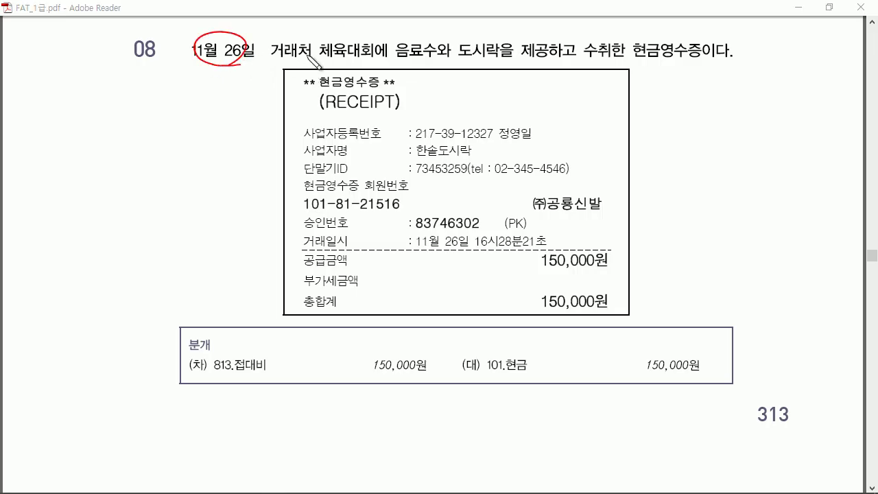
left_click_drag(278, 61, 303, 61)
left_click_drag(638, 58, 684, 59)
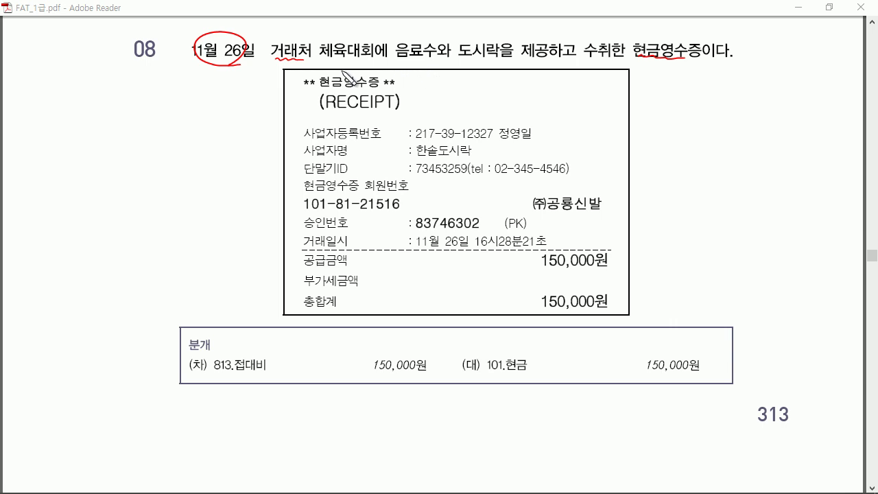
left_click_drag(269, 357, 275, 356)
left_click_drag(450, 356, 447, 375)
left_click_drag(503, 351, 512, 348)
mouse_move(453, 144)
left_mouse_down()
mouse_move(428, 163)
mouse_move(458, 163)
left_mouse_up()
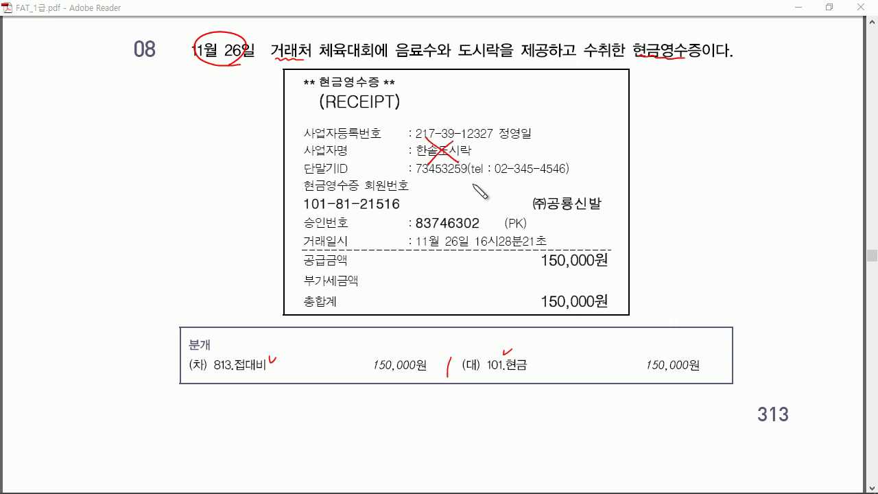
Circle problem 08's transaction date and supply amount on the receipt, and clear all the pen marks from the page
mouse_move(449, 257)
left_mouse_down()
mouse_move(415, 236)
mouse_move(458, 251)
left_mouse_up()
mouse_move(597, 272)
left_mouse_down()
mouse_move(538, 267)
mouse_move(601, 277)
left_mouse_up()
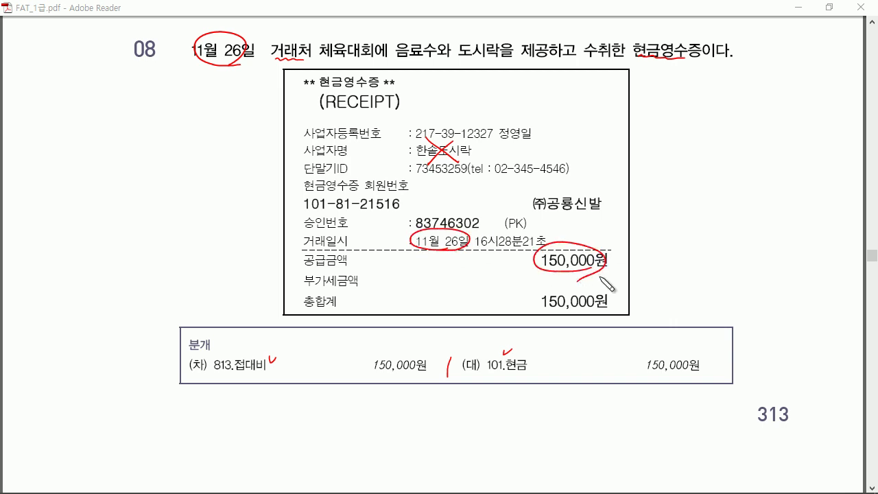
key("Escape")
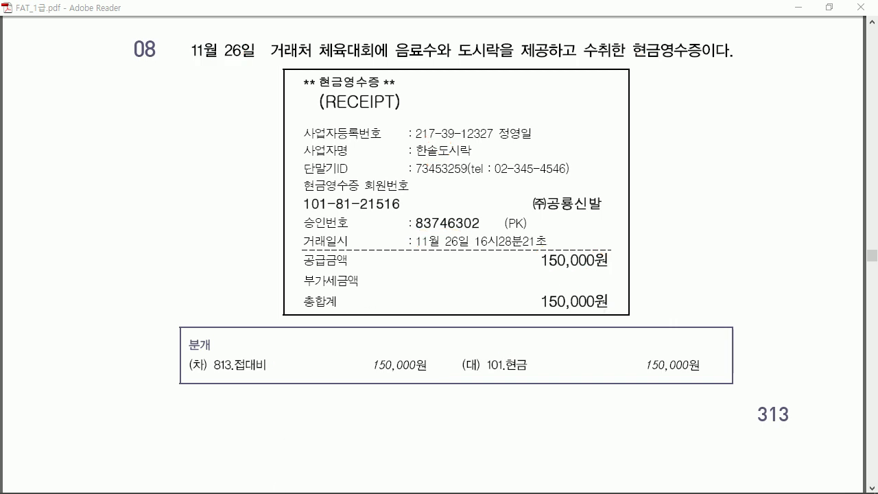
Switch back to the accounting program's general voucher entry, open 26 November 2020 and start a 차변 line
left_click(242, 486)
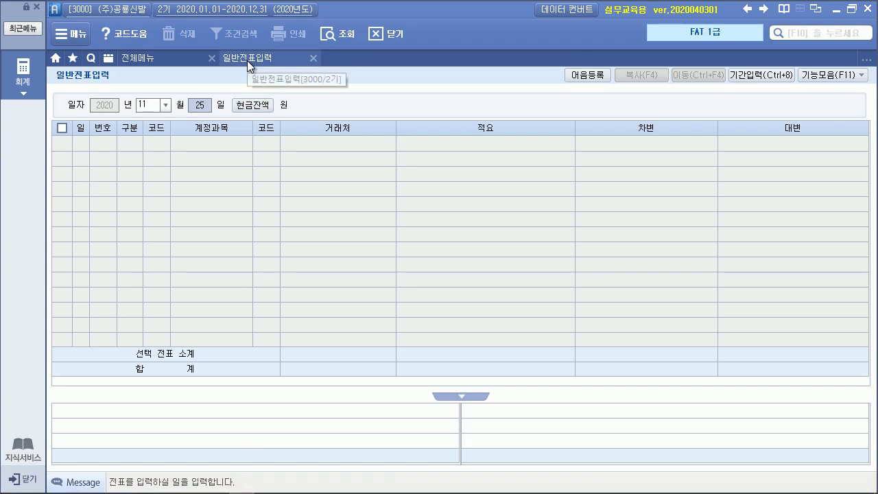
type("26")
key("Return")
type("3")
key("Return")
Enter account 813 접대비 on the 26 November debit line, leaving the counterparty blank, with amount 150,000
type("접대")
key("Return")
key("Down")
key("Down")
key("Down")
key("Return")
key("Return")
key("Return")
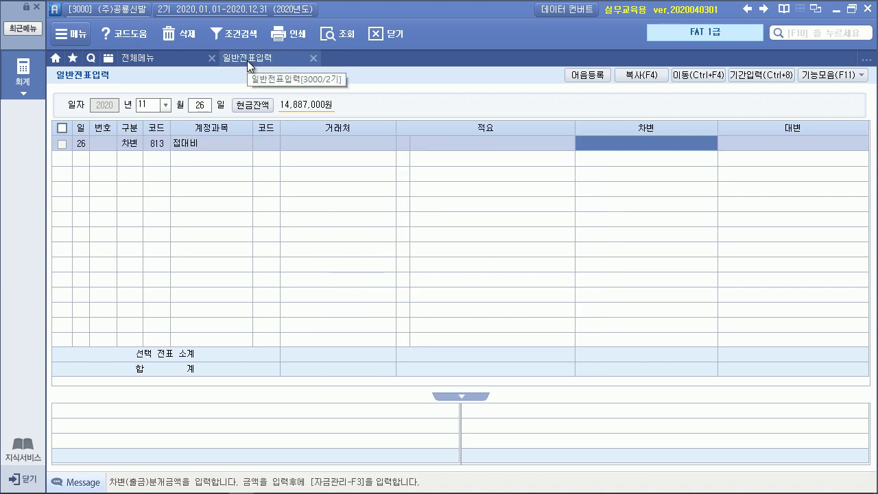
type("150000")
key("Return")
Add a 대변 line for 101 현금 to the 26 November voucher with no counterparty and amount 150,000
type("4")
key("Return")
type("현ㄱ")
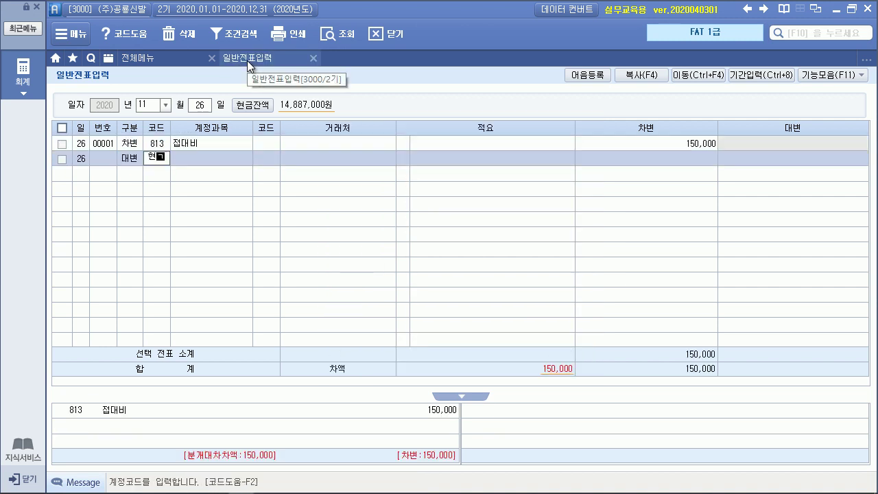
type("금")
key("Return")
key("Return")
key("Return")
key("Return")
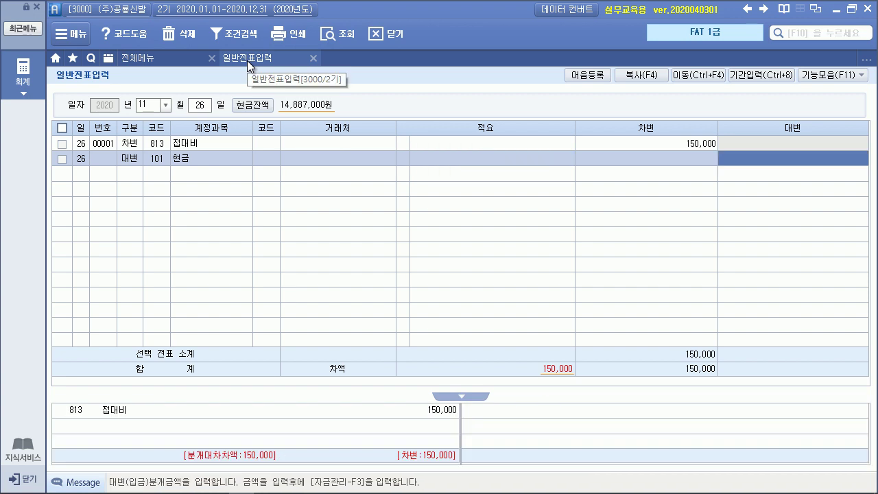
key("Return")
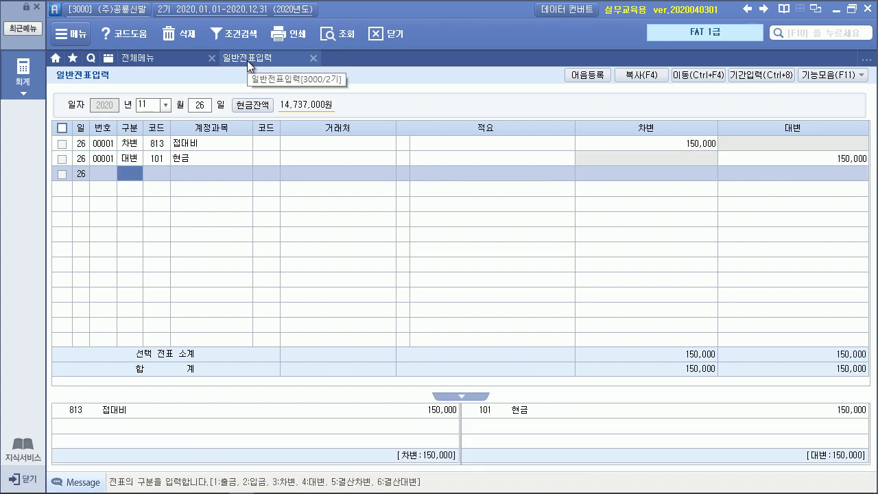